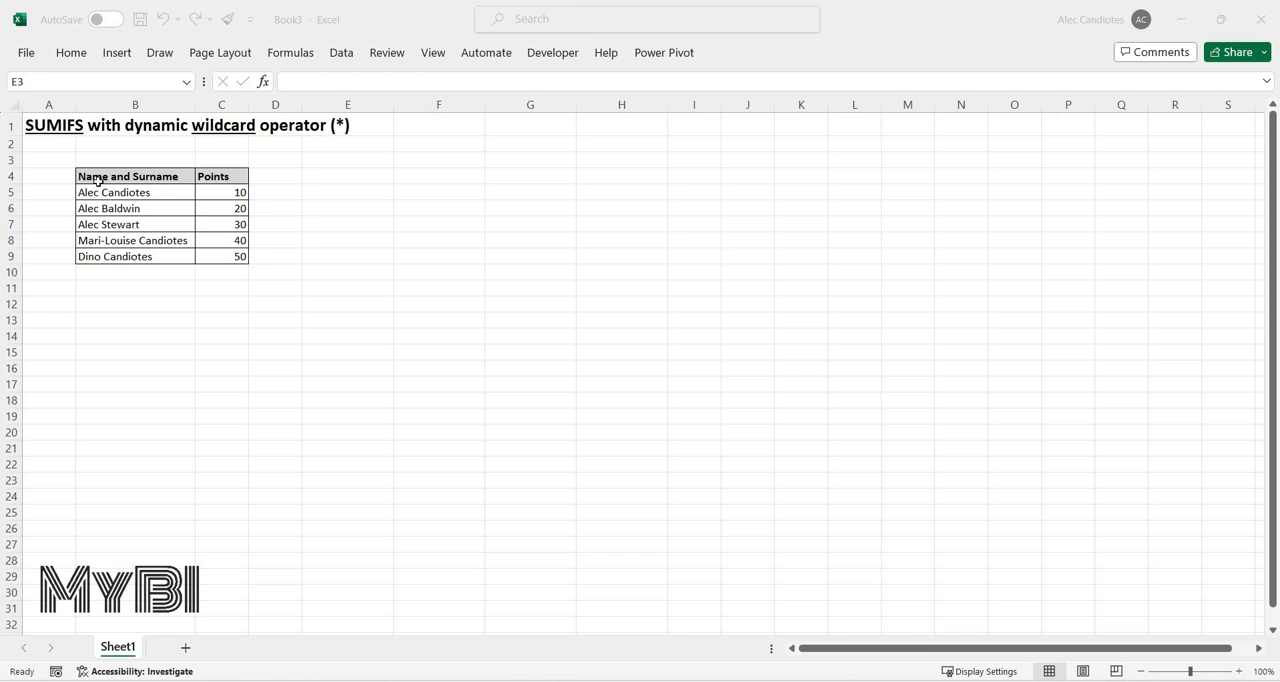
# Examine the names in B4:B9 and the points in C5:C7 for the three entries sharing a first name.
pyautogui.moveTo(116, 174); pyautogui.dragTo(120, 247)
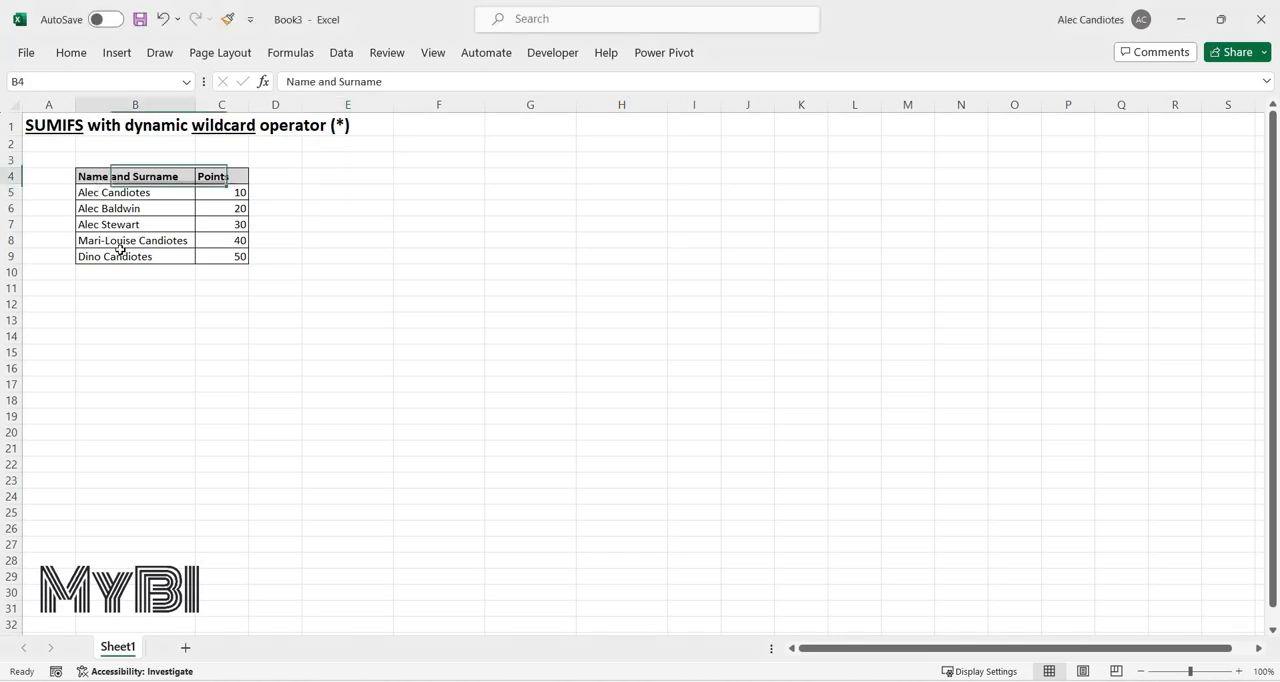
pyautogui.moveTo(125, 198); pyautogui.dragTo(116, 256)
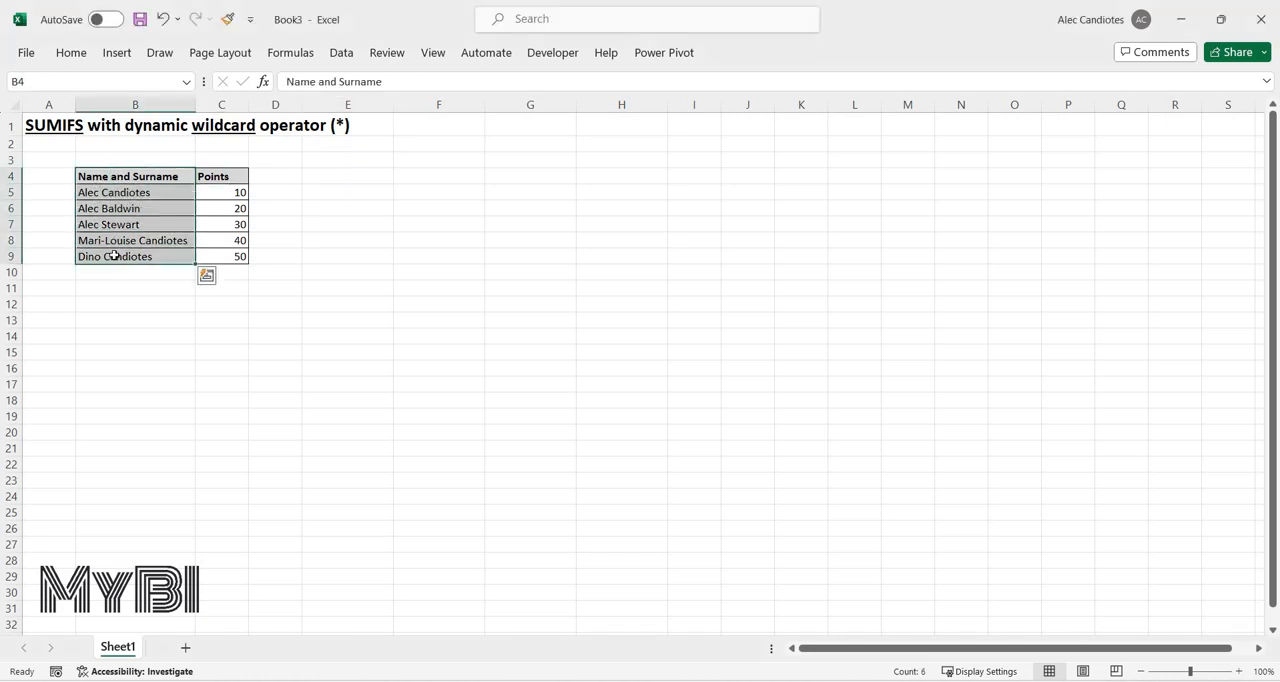
pyautogui.moveTo(118, 193); pyautogui.dragTo(118, 256)
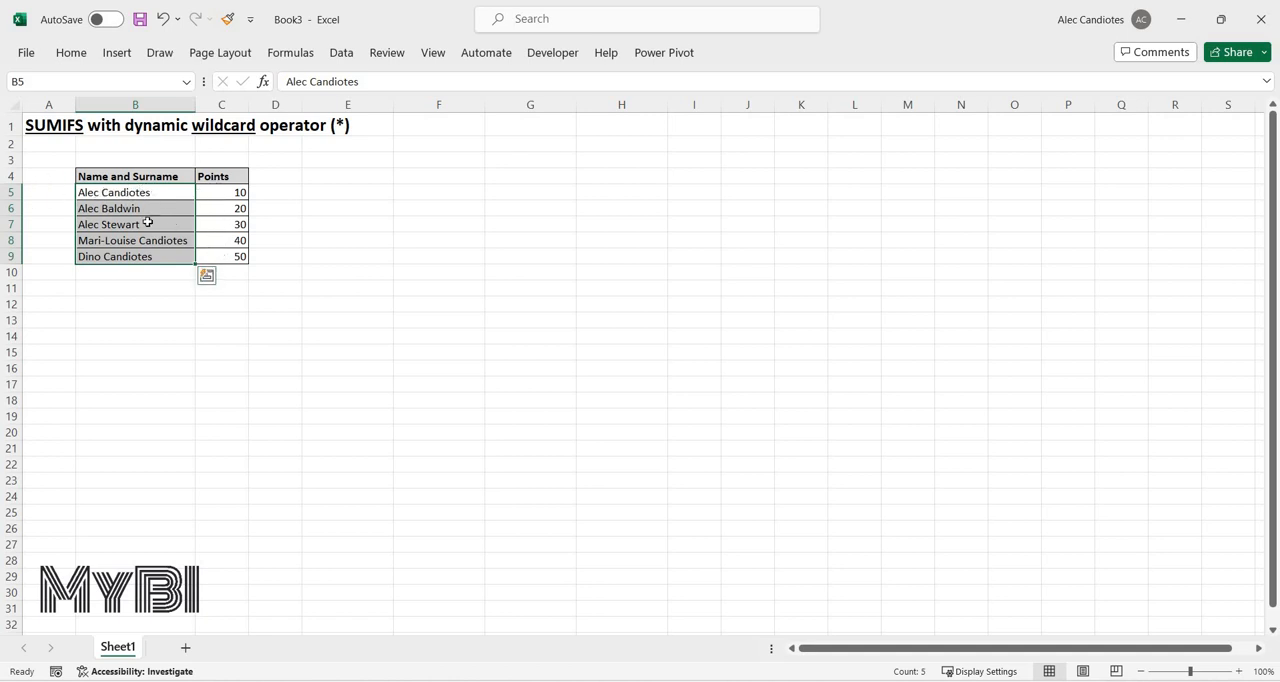
pyautogui.click(178, 188)
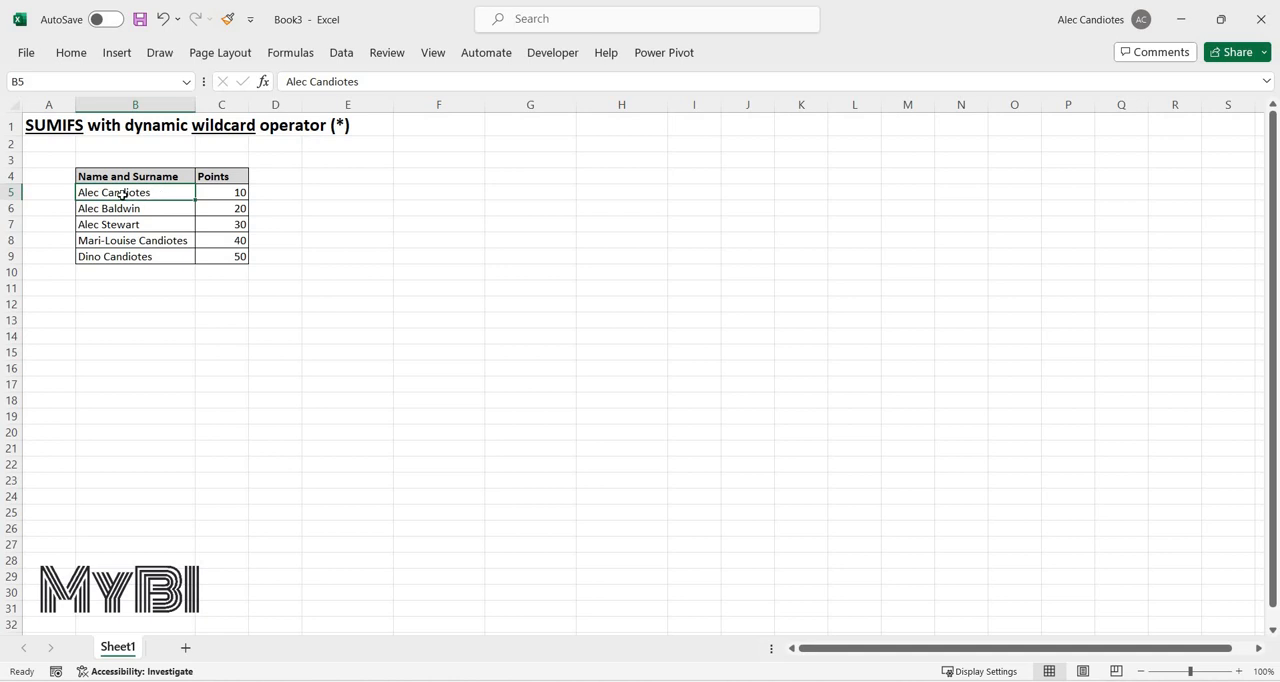
pyautogui.moveTo(121, 194)
pyautogui.mouseDown()
pyautogui.moveTo(120, 223)
pyautogui.moveTo(208, 194)
pyautogui.moveTo(220, 210)
pyautogui.mouseUp()
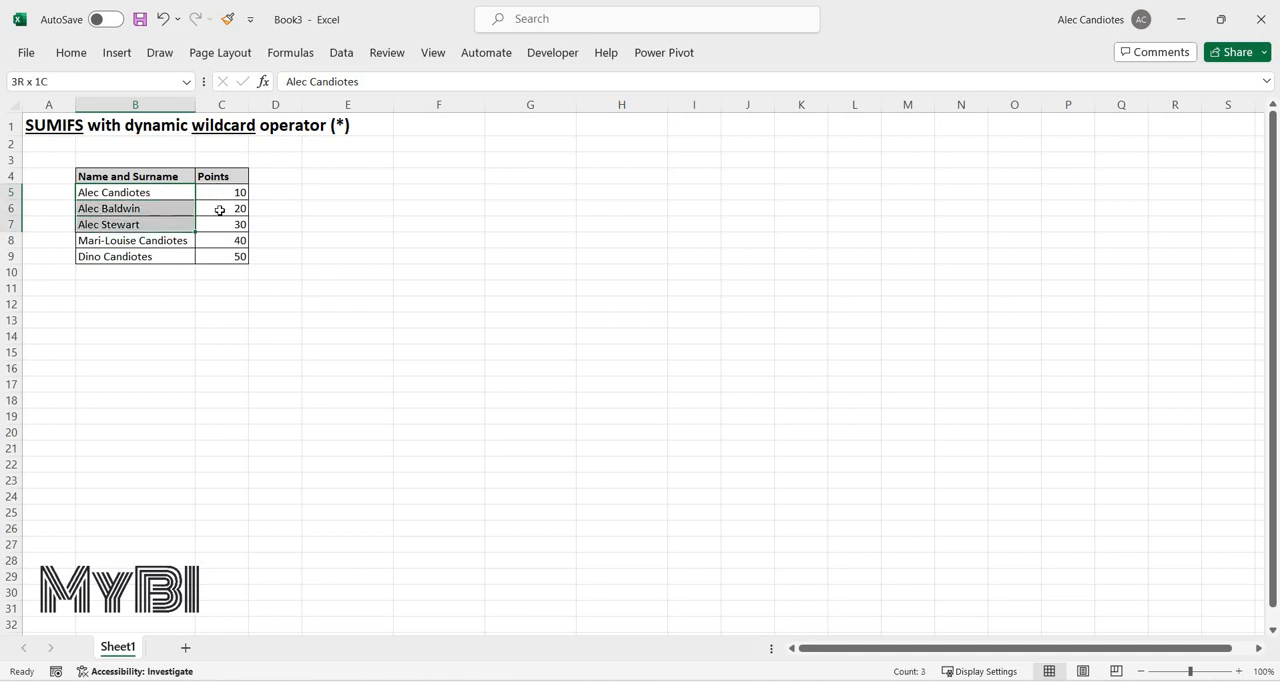
pyautogui.press('Right')
pyautogui.hotkey('shift', 'Down')
pyautogui.hotkey('shift', 'Down')
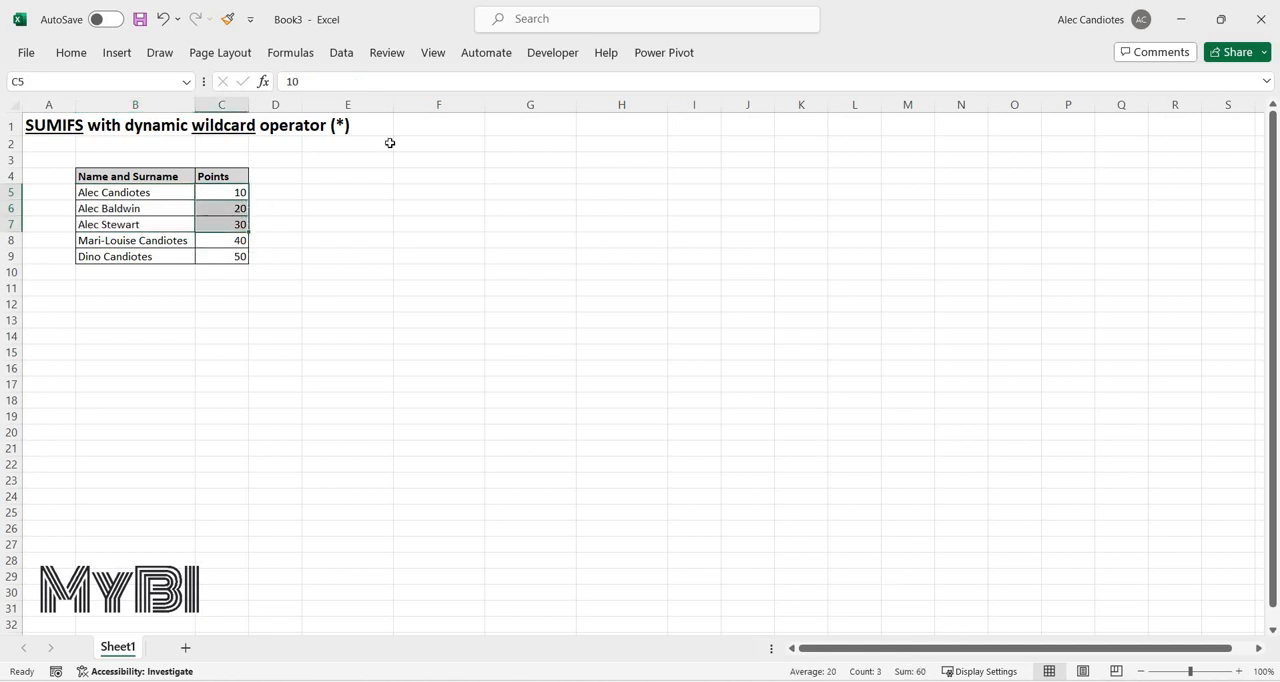
# Check the entries sharing a surname in B5, B8 and B9 together with their points in C5, C8 and C9.
pyautogui.click(145, 191)
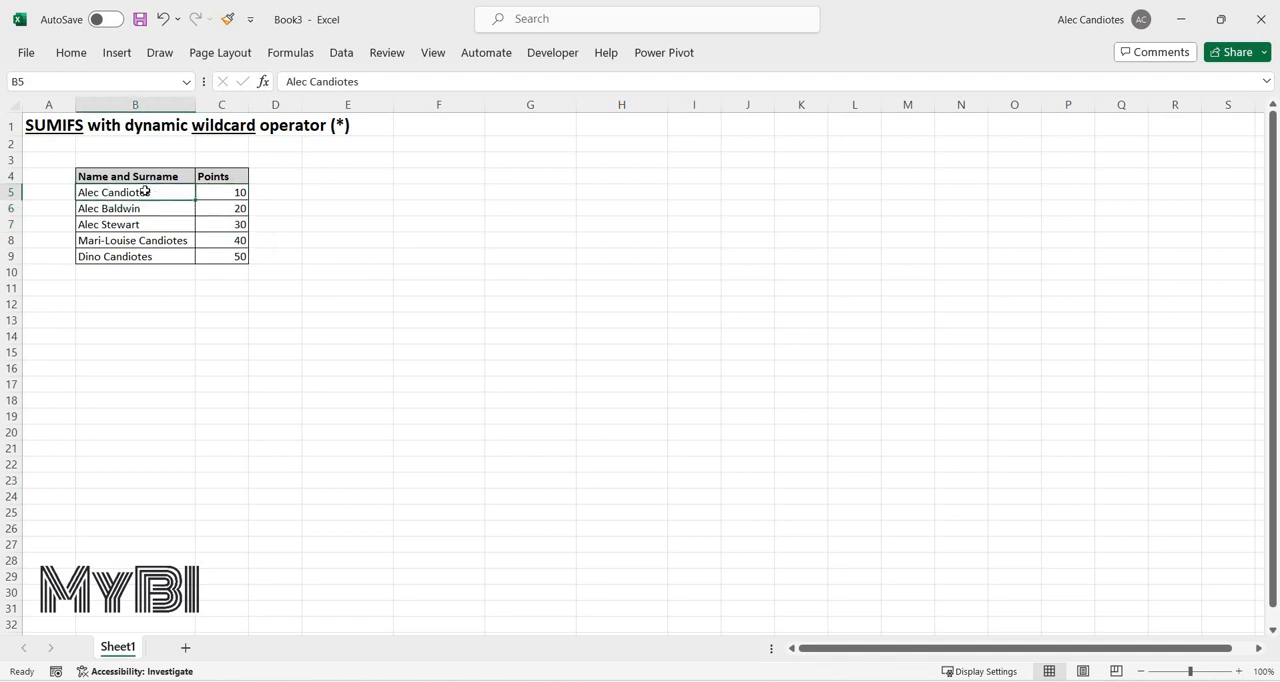
pyautogui.keyDown('ctrl'); pyautogui.click(165, 242); pyautogui.keyUp('ctrl')
pyautogui.keyDown('ctrl'); pyautogui.click(170, 256); pyautogui.keyUp('ctrl')
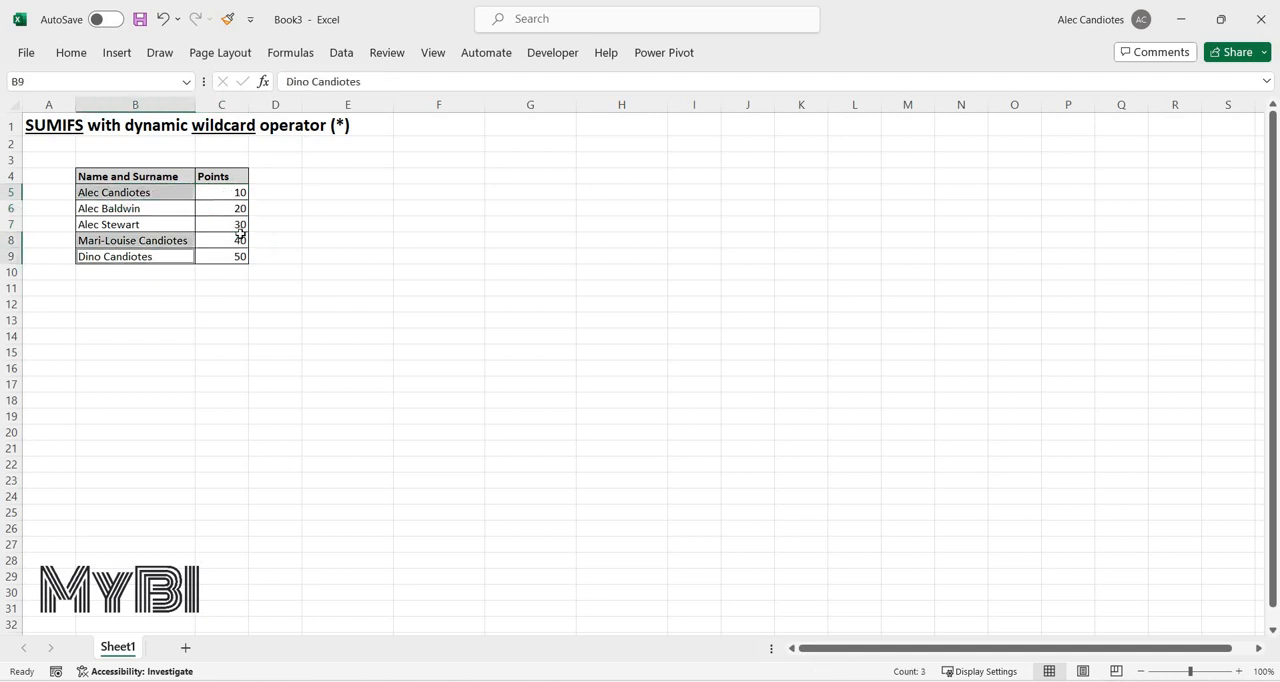
pyautogui.click(228, 193)
pyautogui.keyDown('ctrl'); pyautogui.click(230, 241); pyautogui.keyUp('ctrl')
pyautogui.keyDown('ctrl'); pyautogui.click(231, 256); pyautogui.keyUp('ctrl')
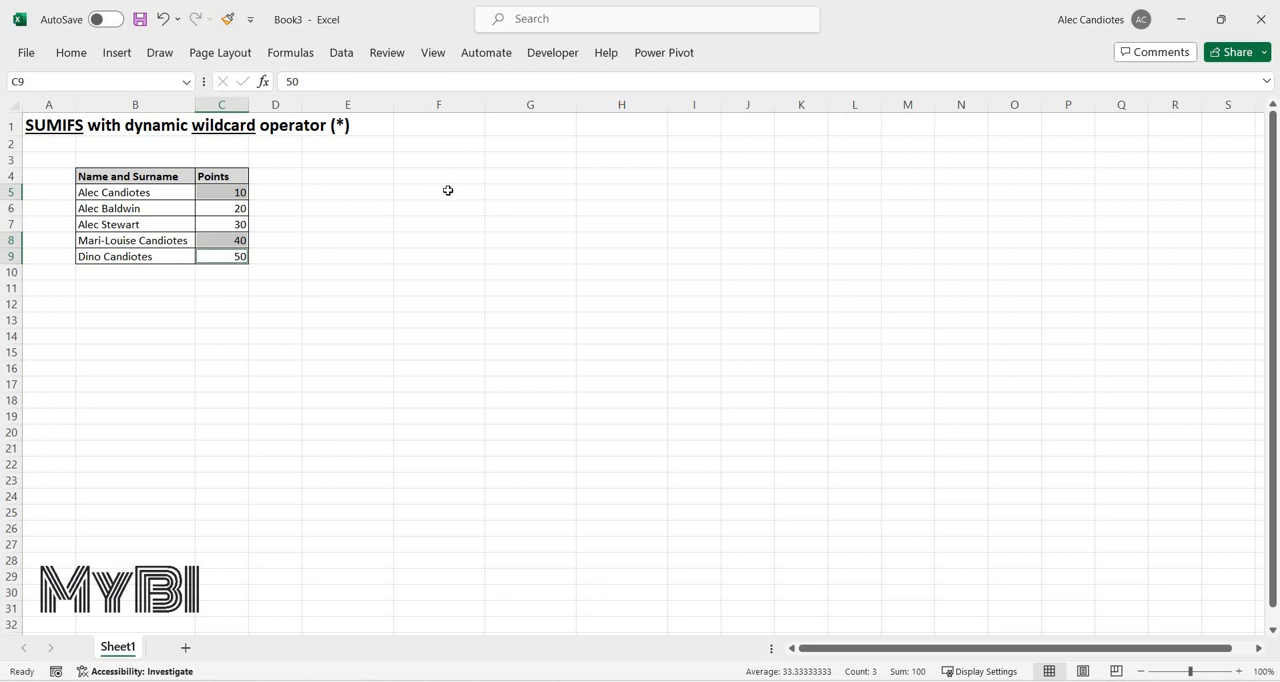
# Enter a SUMIFS formula in E5 with sum range $C$5:$C$9, criteria range $B$5:$B$9 and the shared first name as quoted criterion.
pyautogui.click(369, 196)
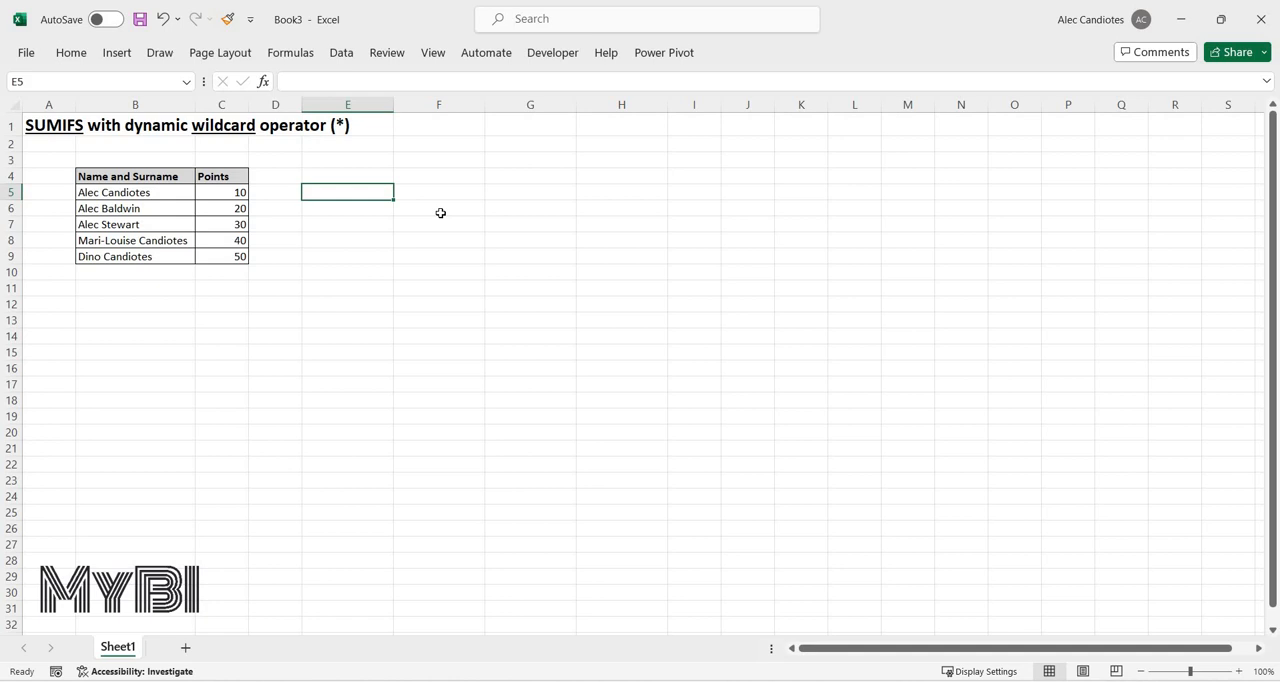
pyautogui.write('=sumifs')
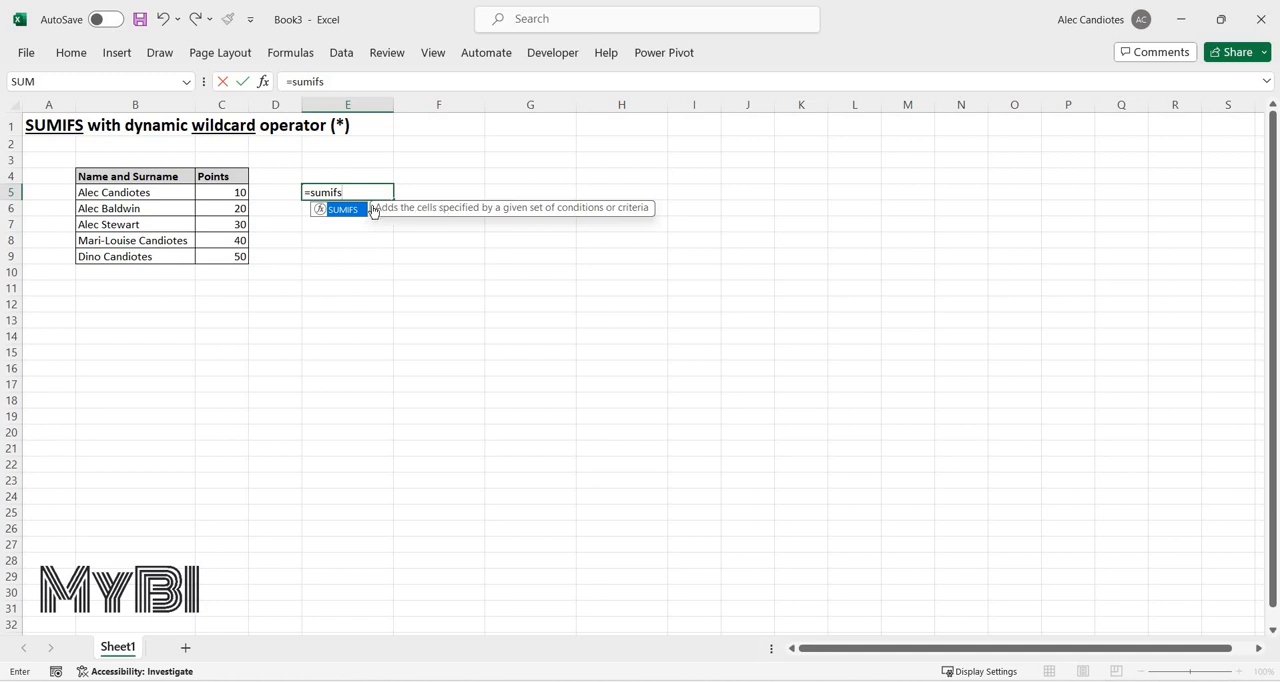
pyautogui.press('Tab')
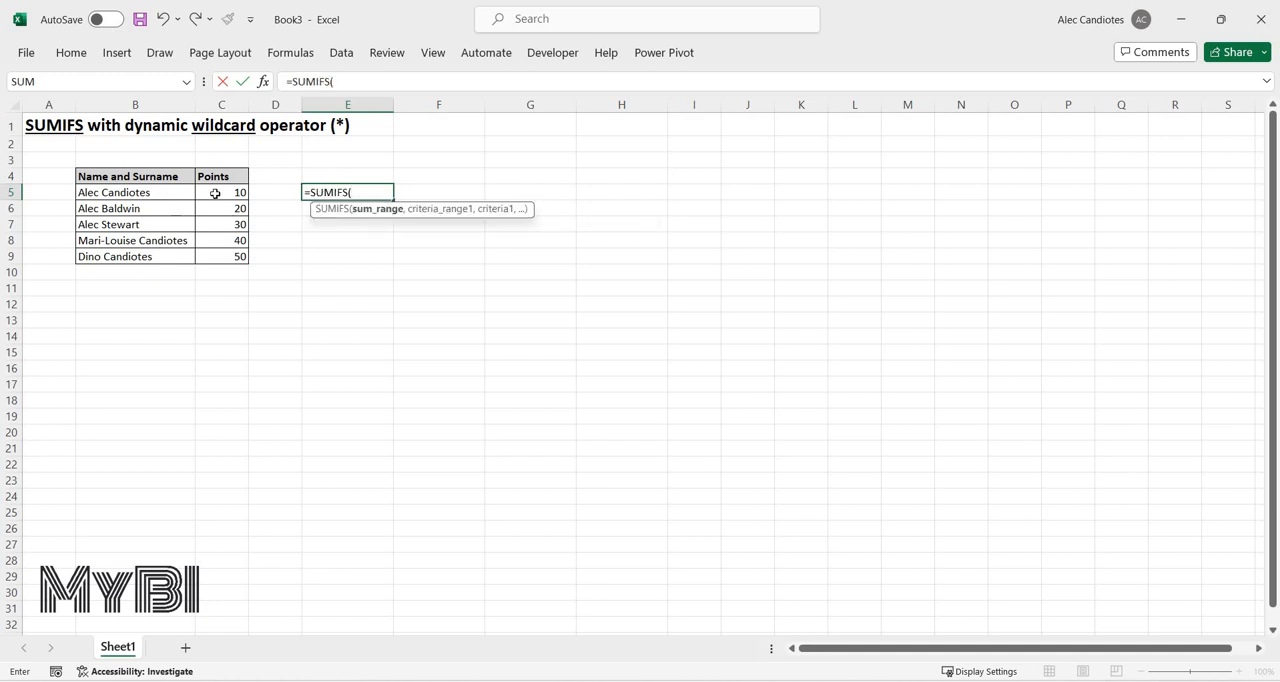
pyautogui.moveTo(221, 192); pyautogui.dragTo(220, 257)
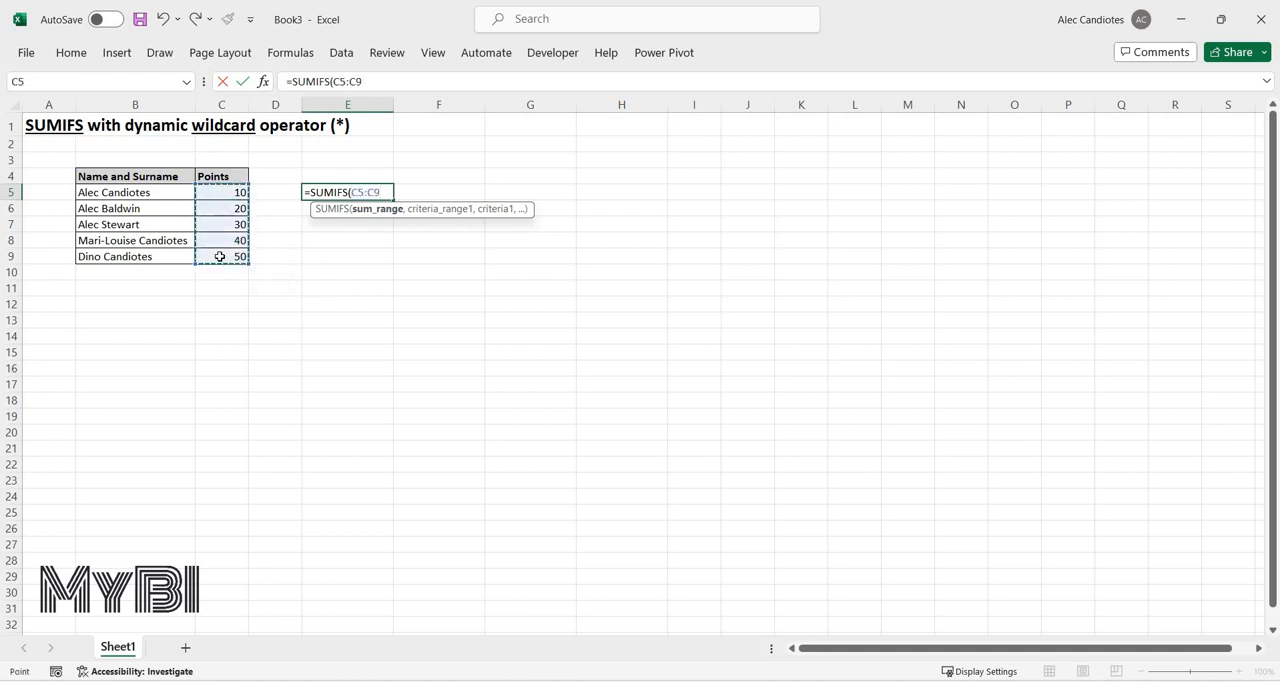
pyautogui.press('F4')
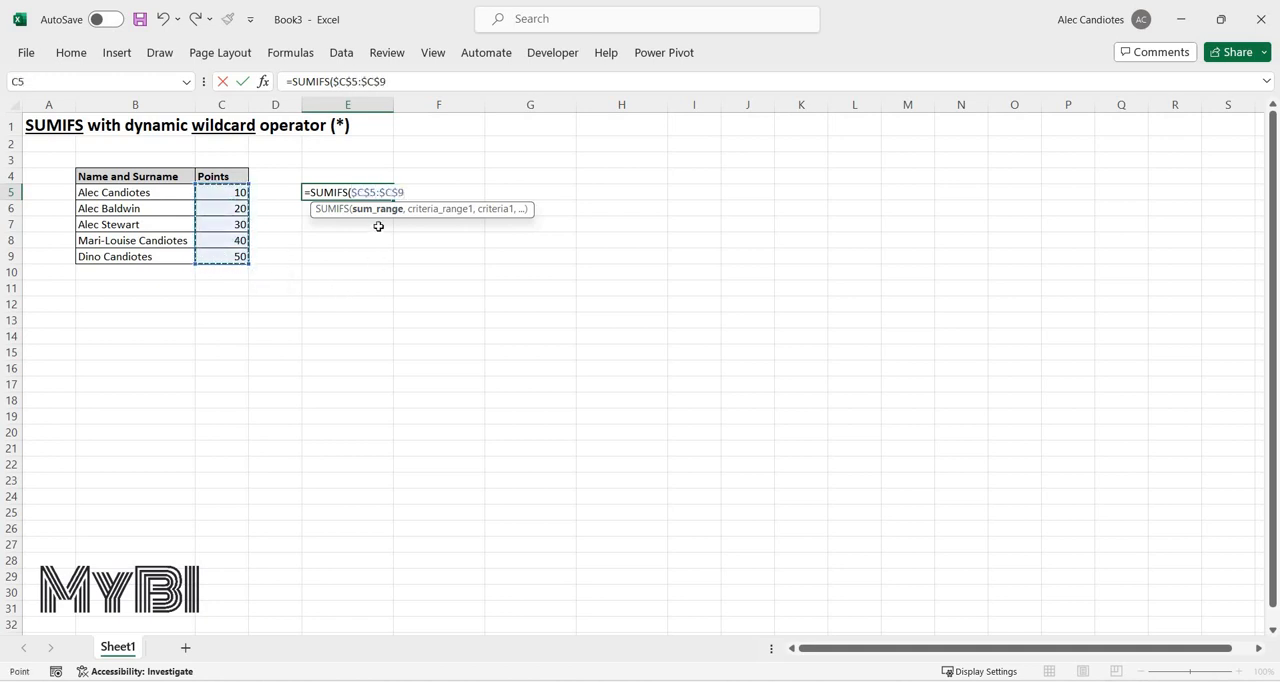
pyautogui.write(',')
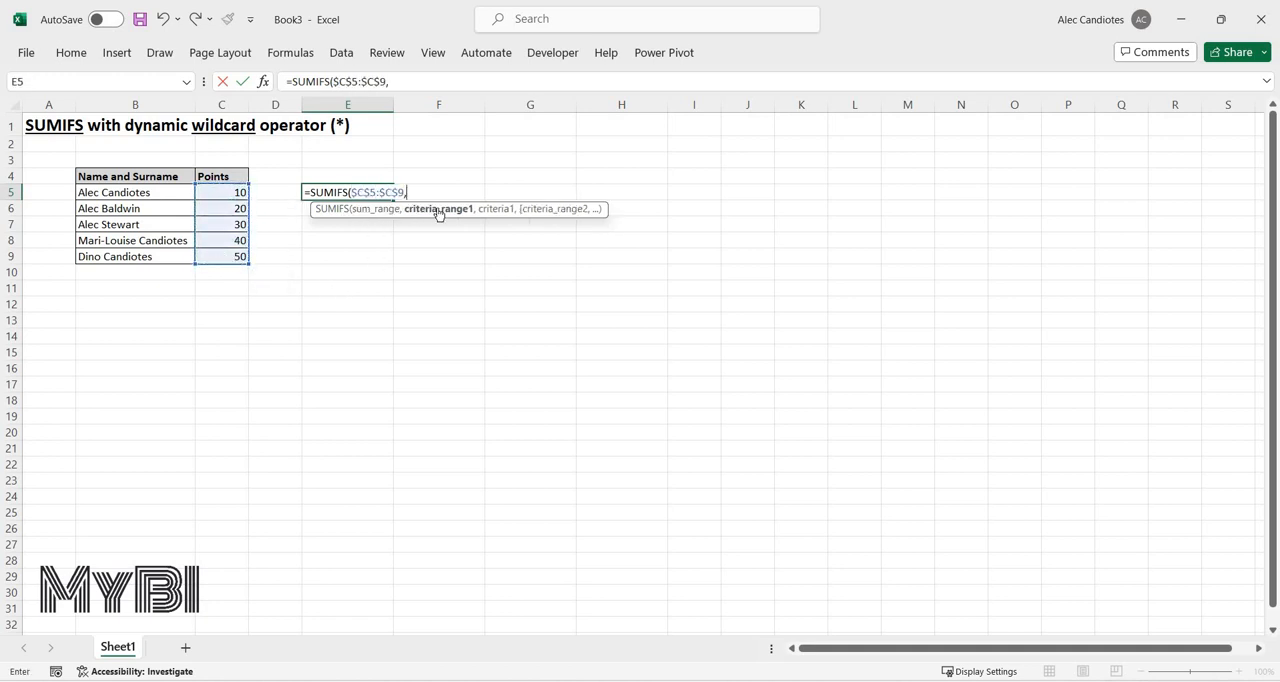
pyautogui.click(138, 194)
pyautogui.moveTo(141, 254); pyautogui.dragTo(141, 256)
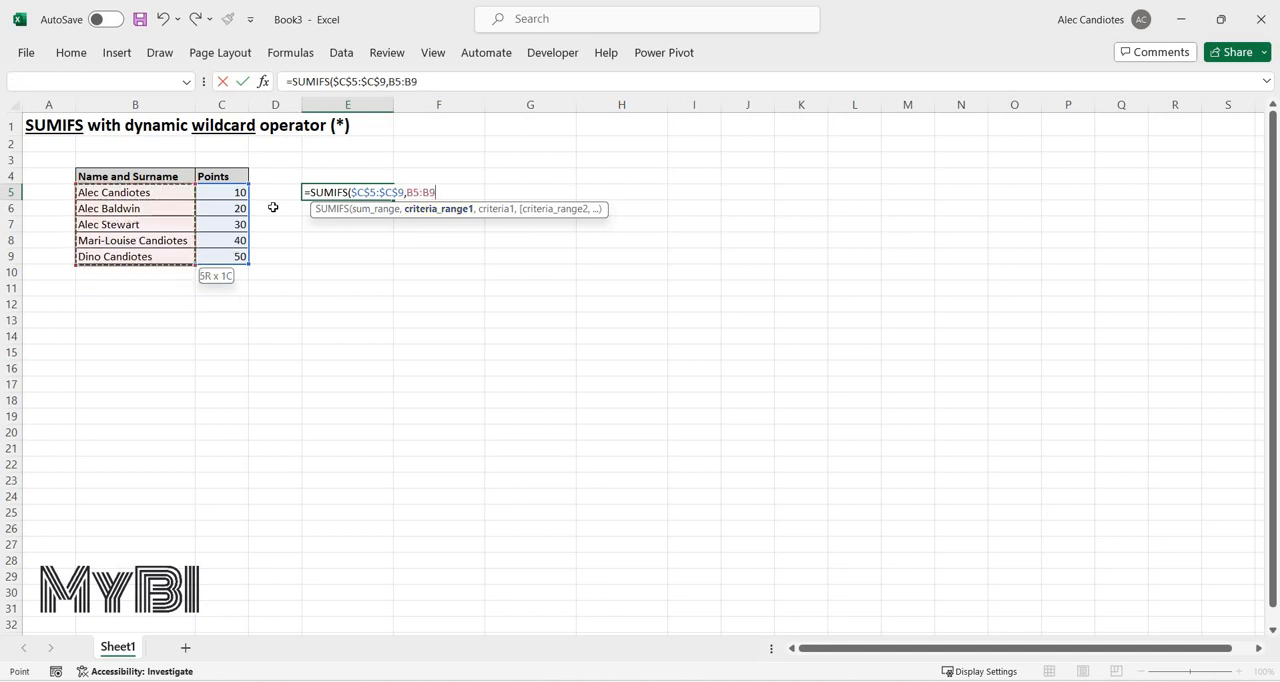
pyautogui.press('F4')
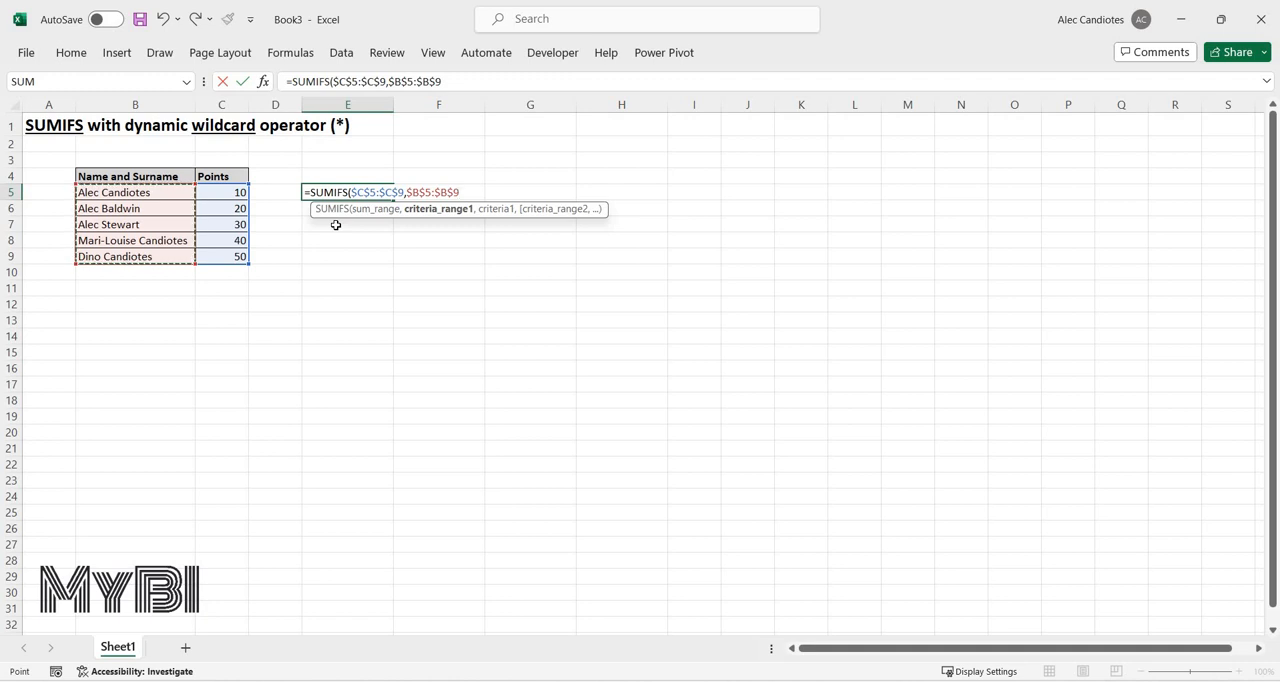
pyautogui.write(',"Alec')
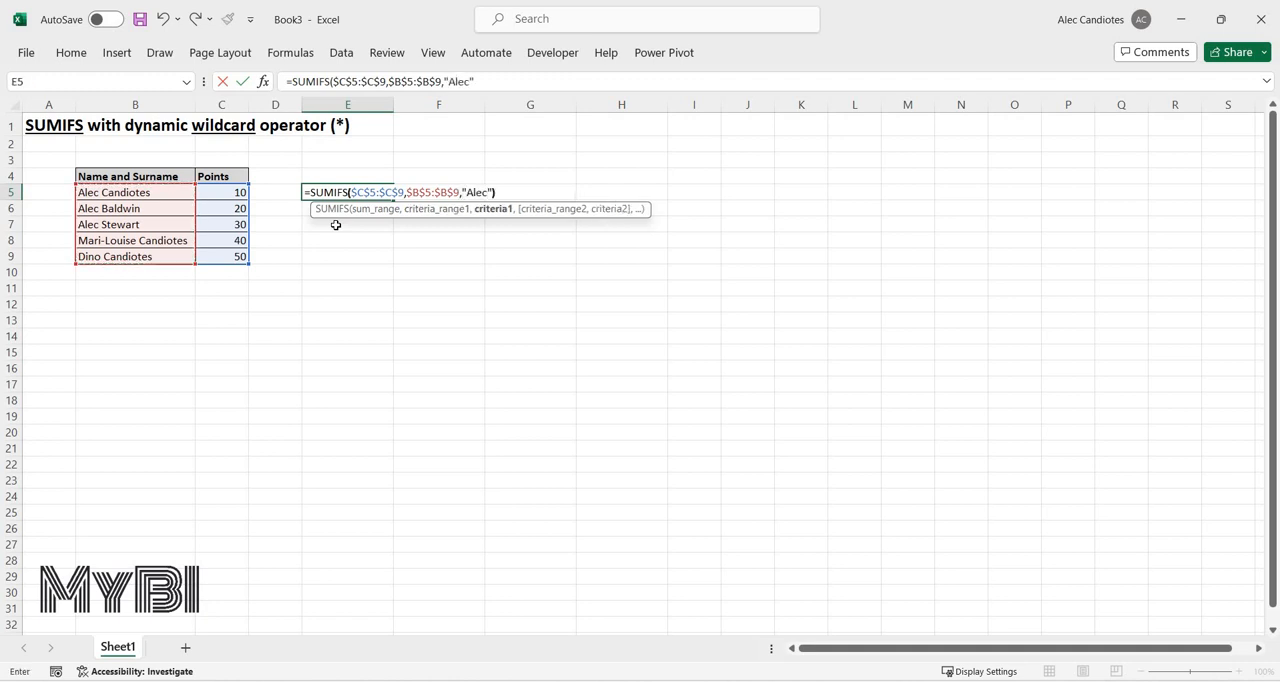
pyautogui.press('Return')
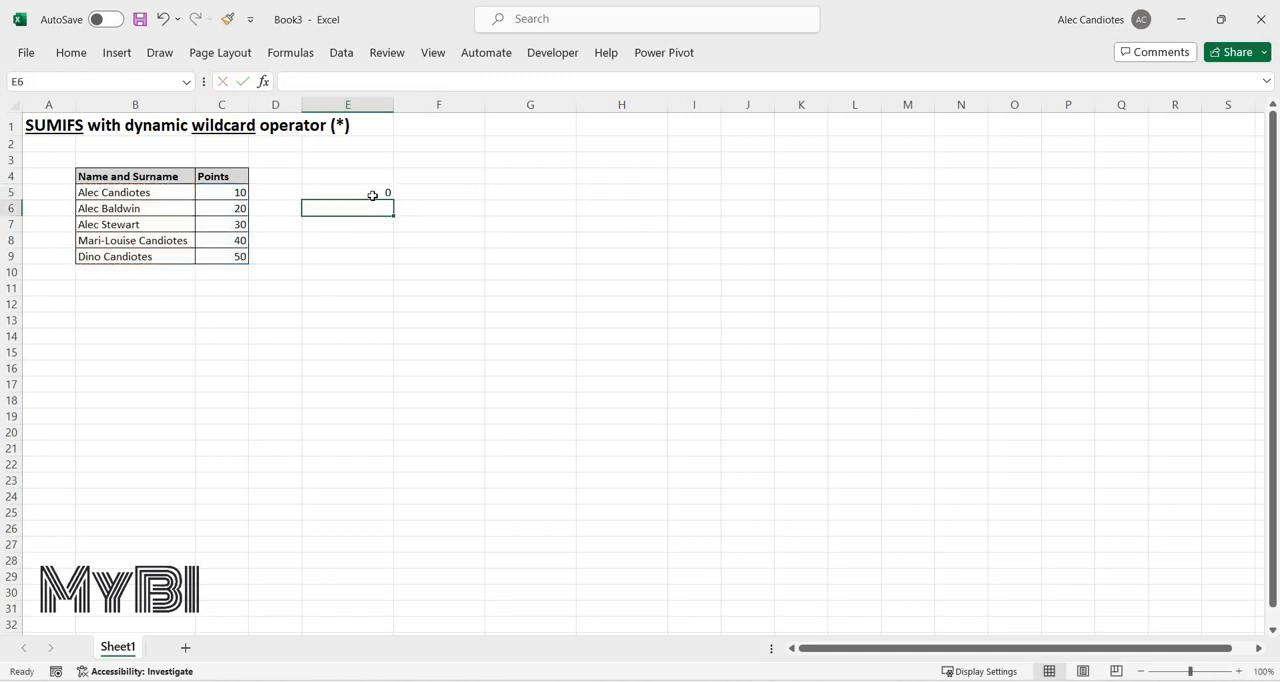
pyautogui.press('Up')
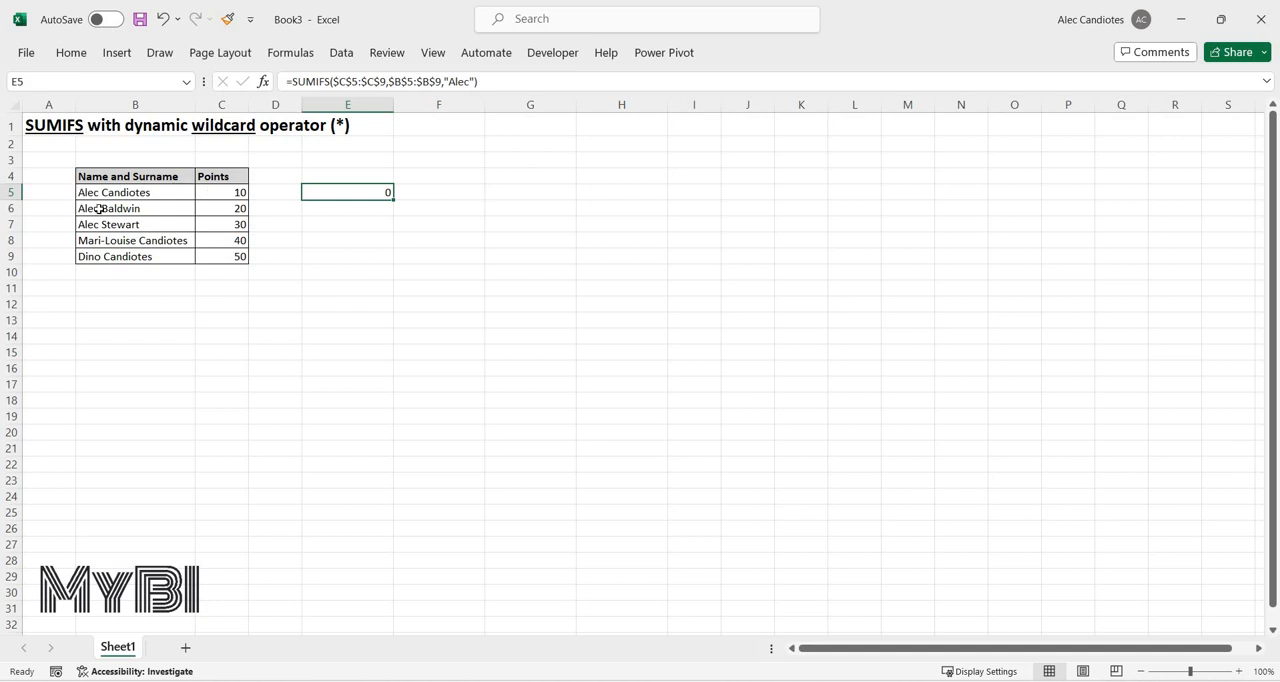
# Replace the full name in B5 with only the first name to test the exact match, and return to E5.
pyautogui.click(122, 199)
pyautogui.write('Alec')
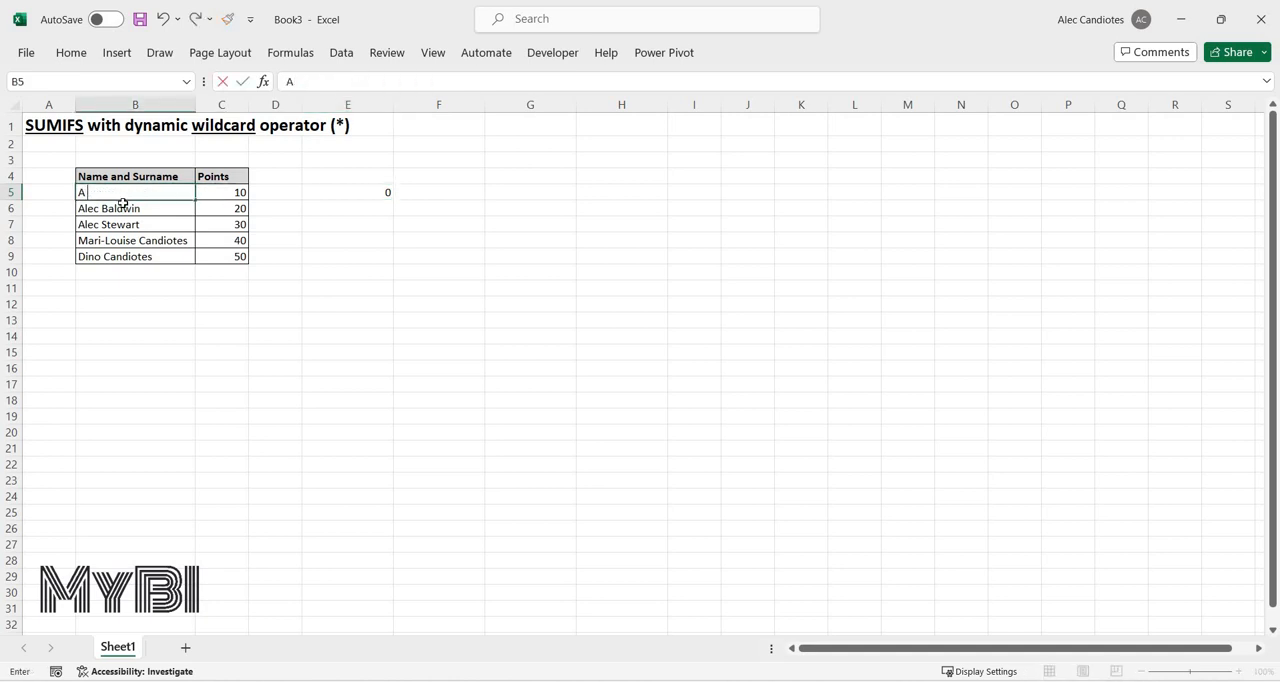
pyautogui.press('Return')
pyautogui.press('Up')
pyautogui.press('Right')
pyautogui.press('Right')
pyautogui.press('Right')
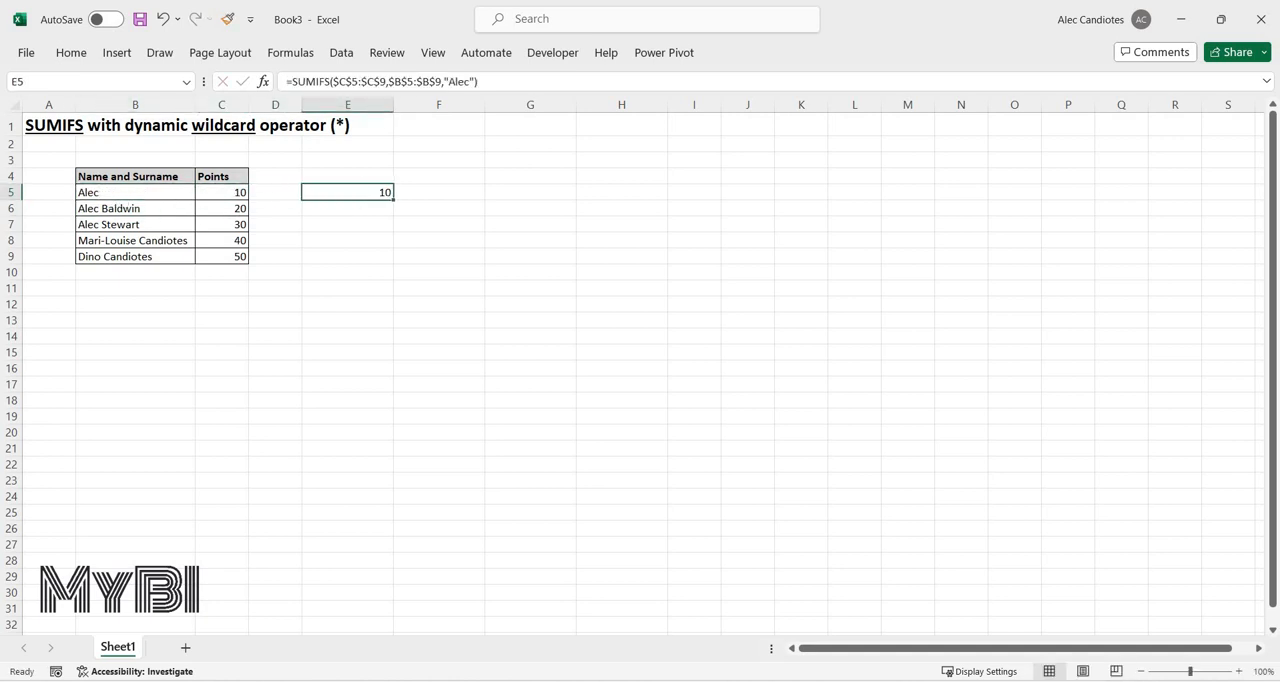
# Format the SUMIFS result in E5 as bold, red, size 14 text without a fill.
pyautogui.click(71, 53)
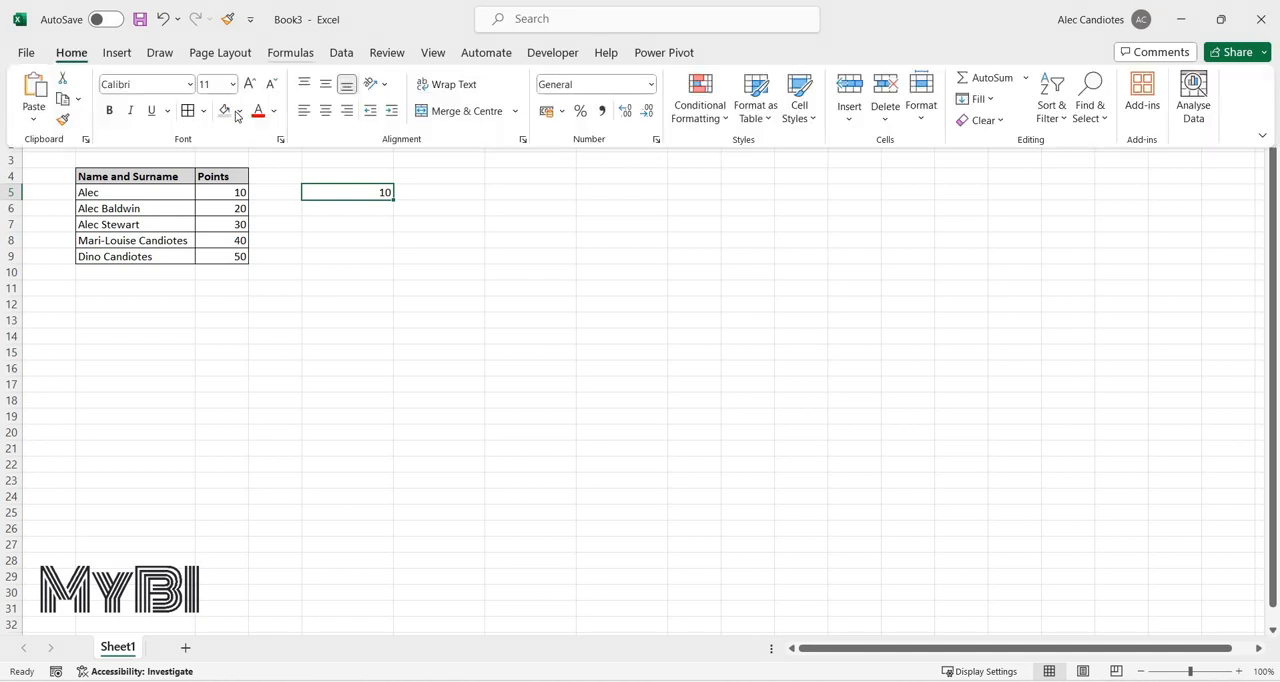
pyautogui.click(240, 111)
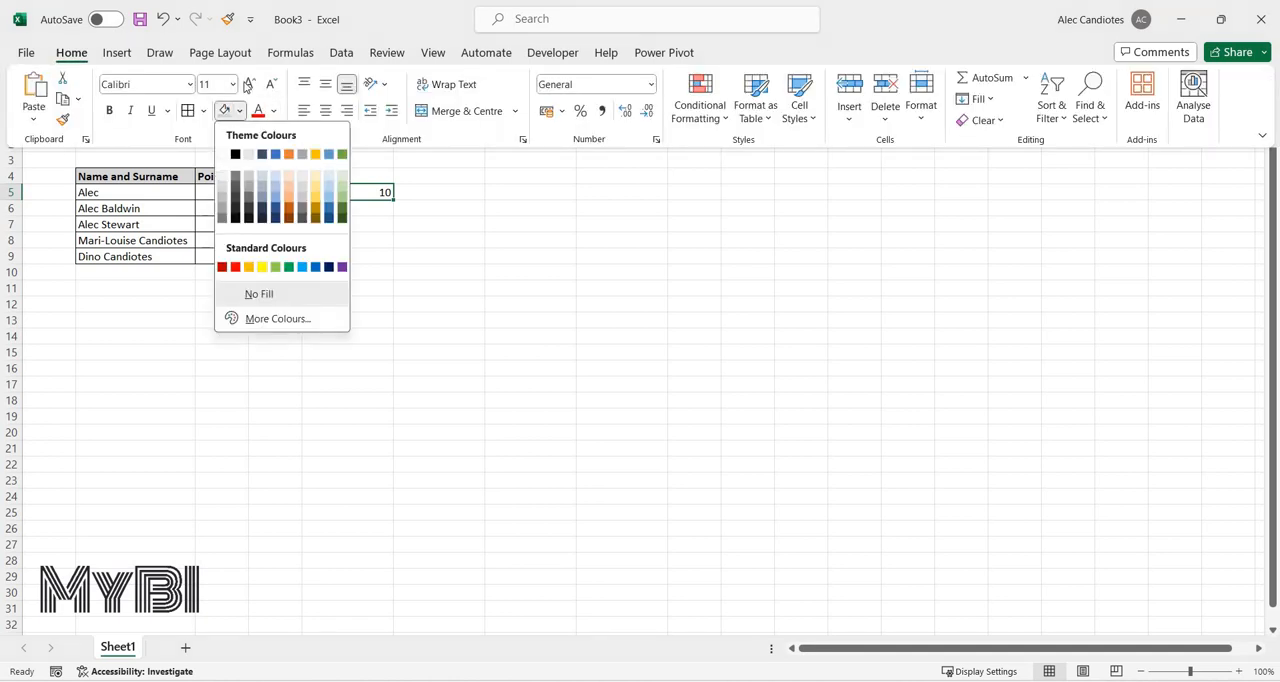
pyautogui.click(259, 294)
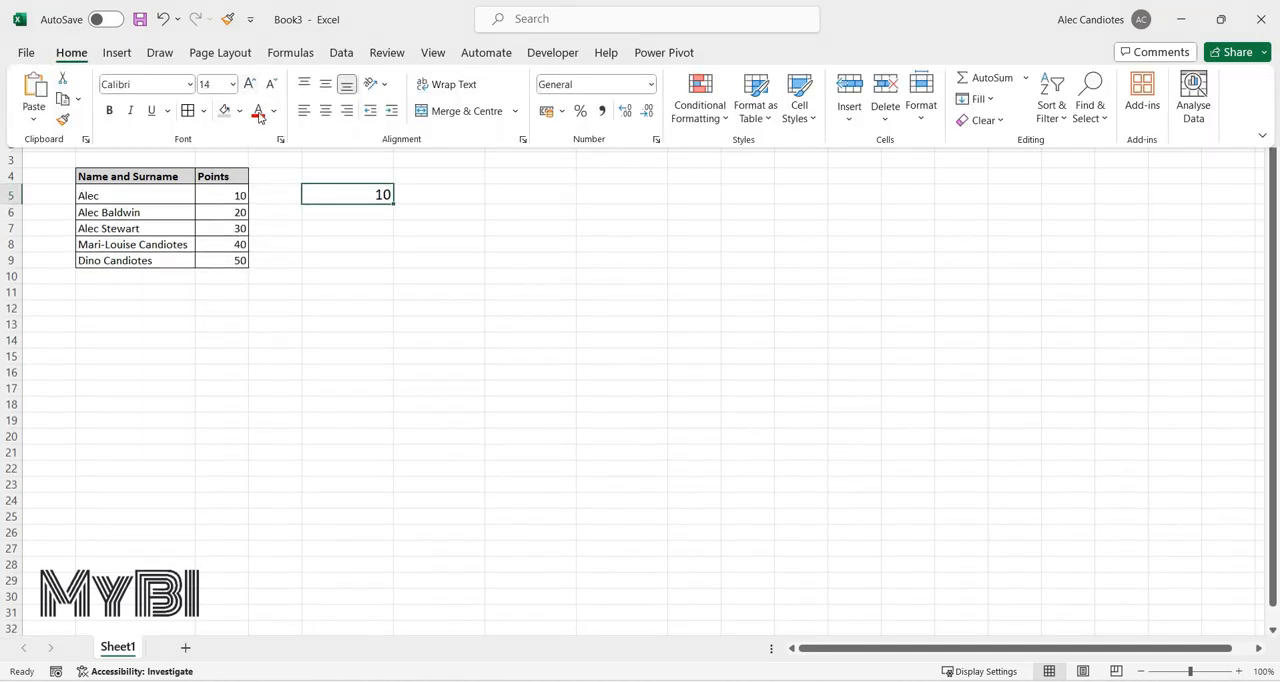
pyautogui.click(259, 115)
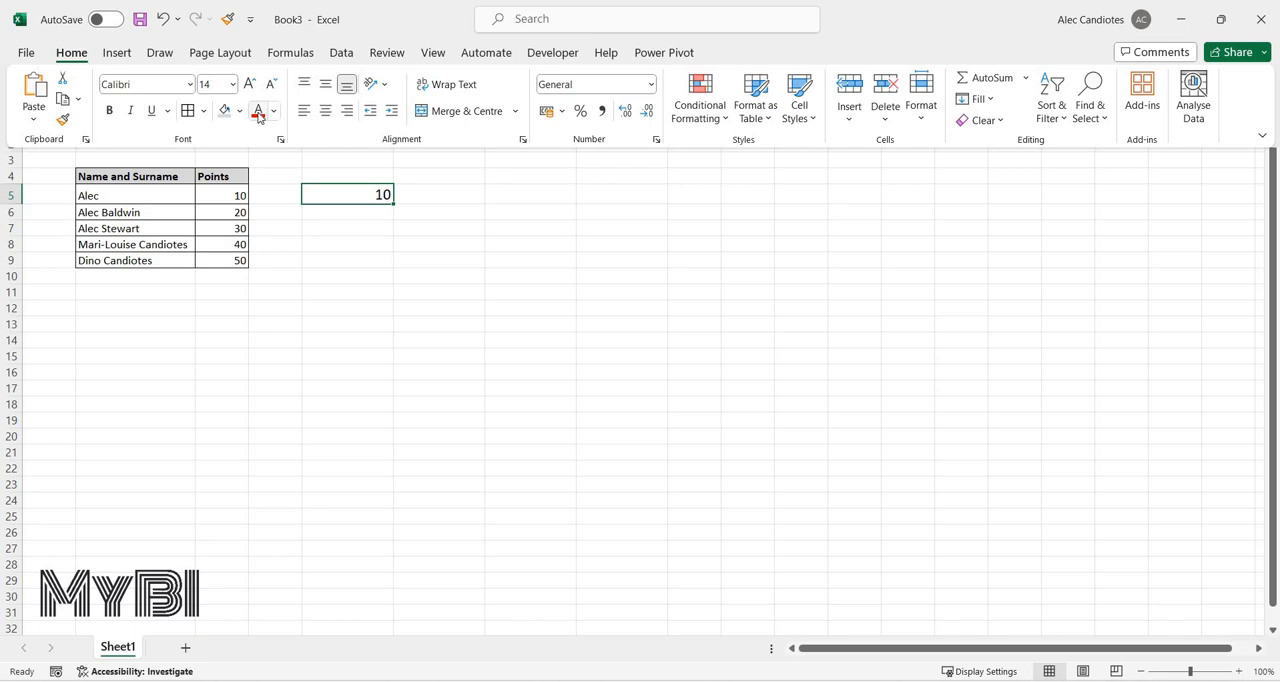
pyautogui.click(379, 200)
pyautogui.hotkey('ctrl', 'b')
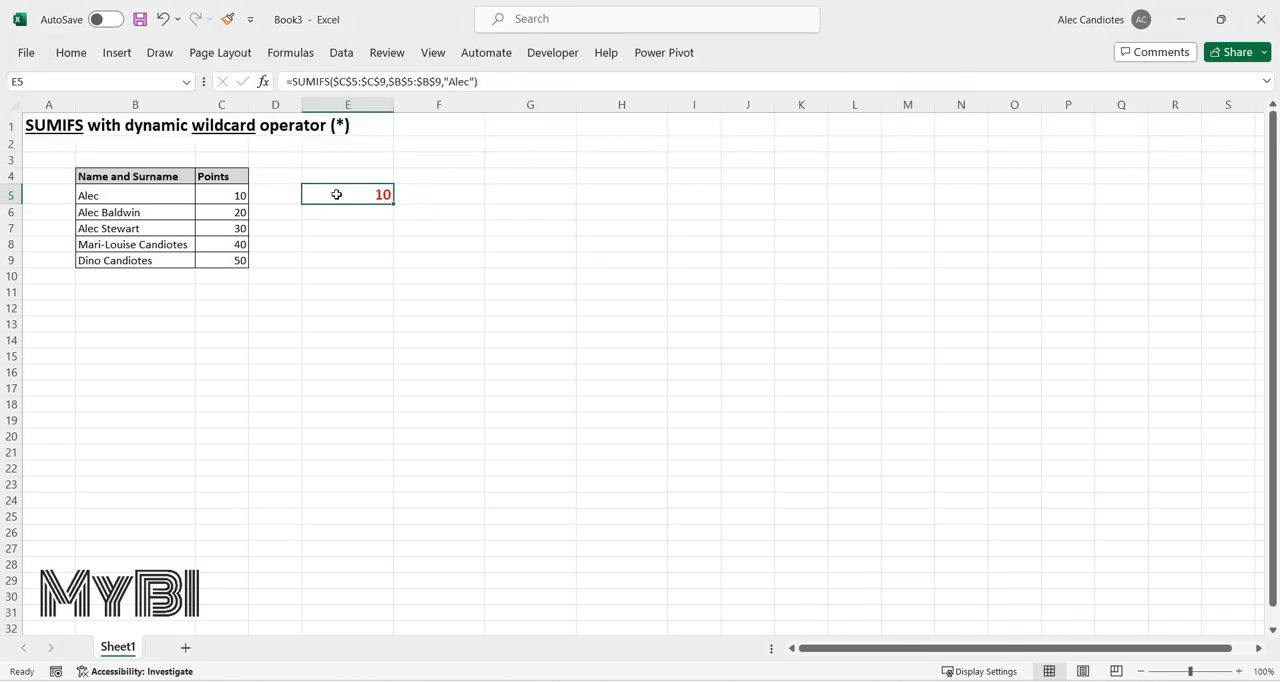
pyautogui.click(613, 260)
pyautogui.click(348, 195)
# Restore the full name and surname of the entry in B5.
pyautogui.click(174, 193)
pyautogui.write('Alec')
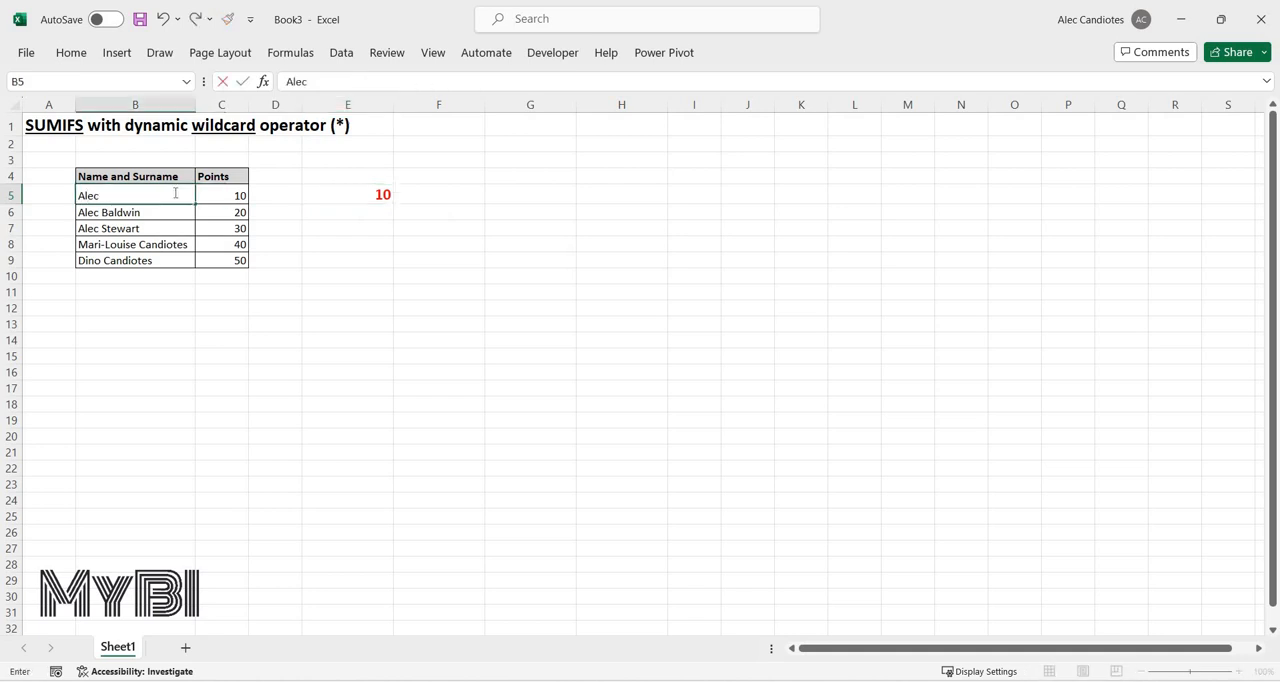
pyautogui.write(' Candiotes')
pyautogui.press('Return')
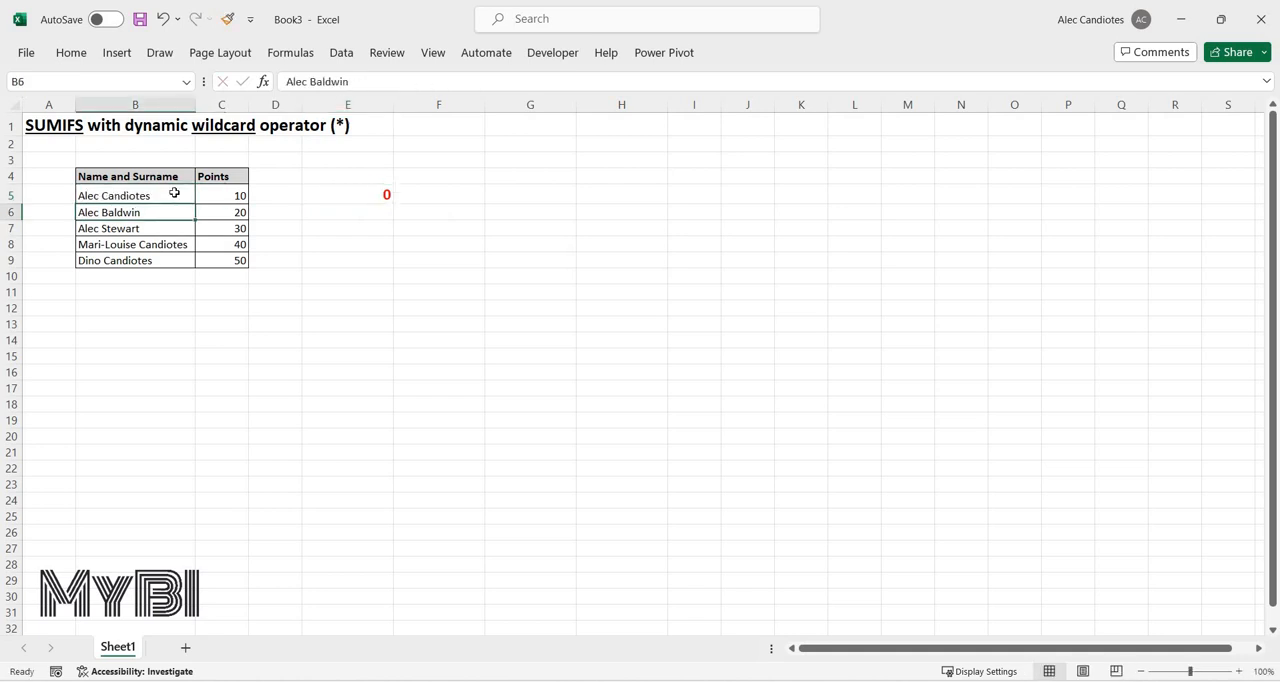
# Append the wildcard &"*" to the first-name criterion of the SUMIFS formula in E5.
pyautogui.press('Right')
pyautogui.press('Right')
pyautogui.press('Right')
pyautogui.press('Up')
pyautogui.press('Up')
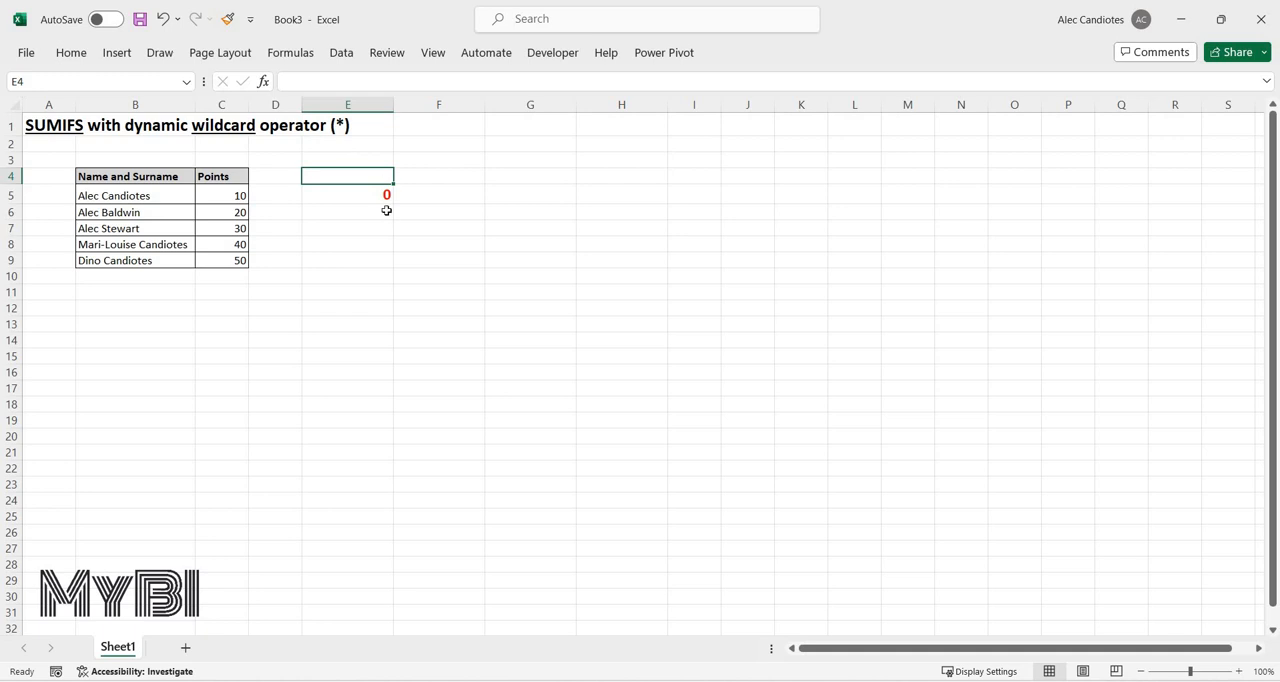
pyautogui.press('Down')
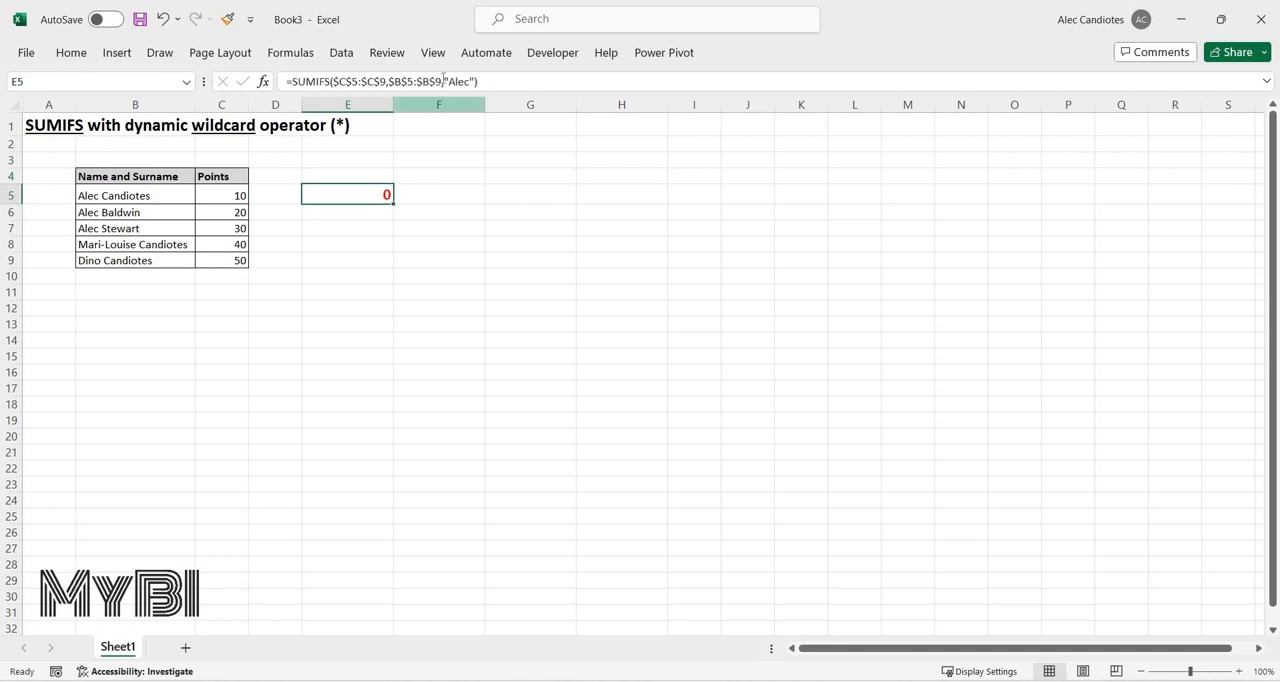
pyautogui.click(444, 81)
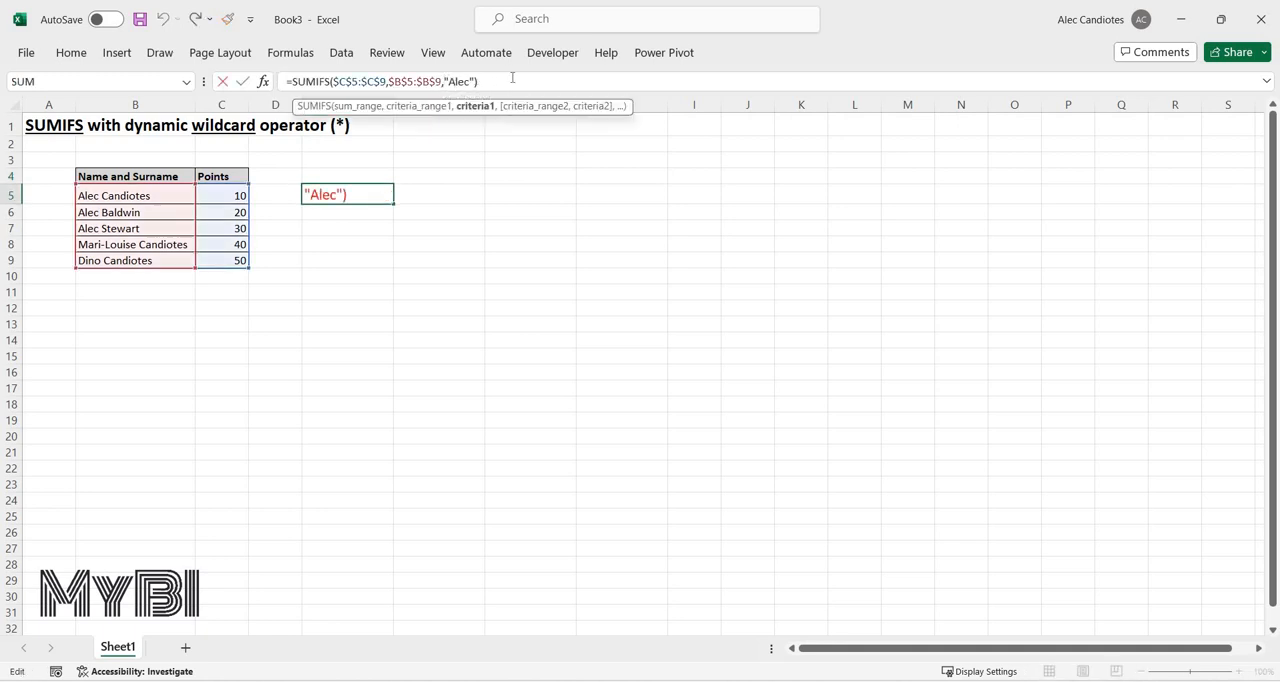
pyautogui.write('&"*")')
pyautogui.press('Return')
pyautogui.press('Up')
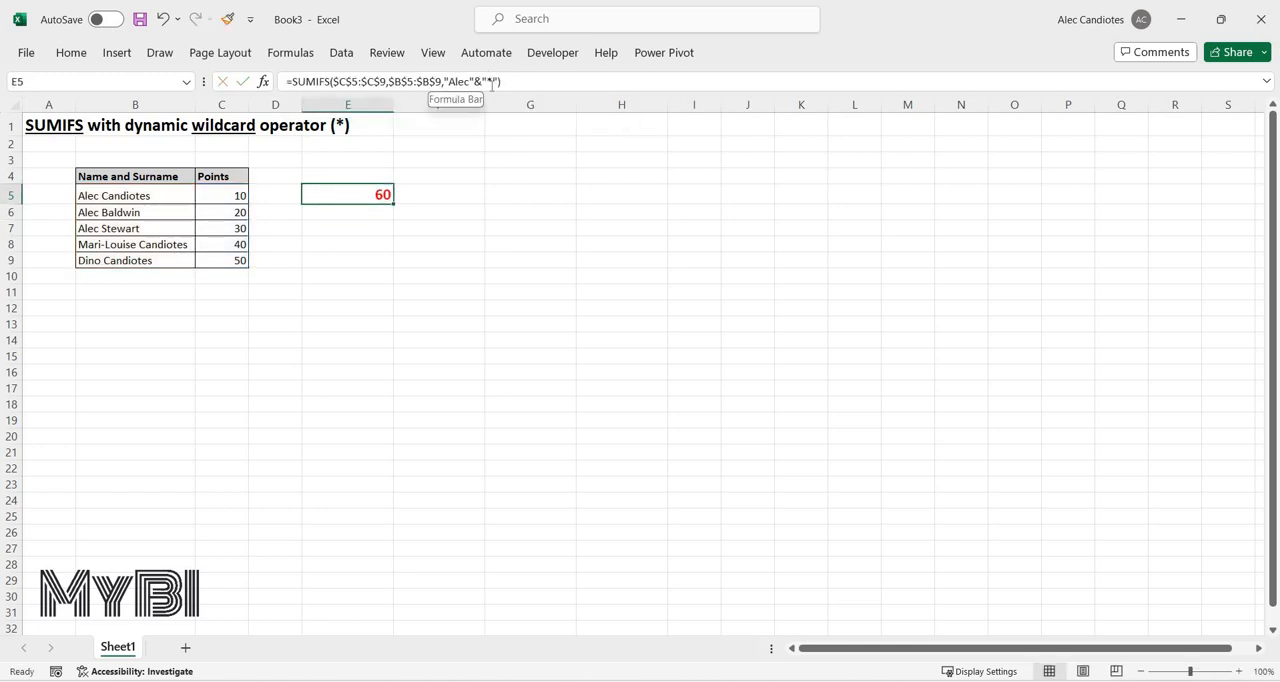
pyautogui.click(499, 81)
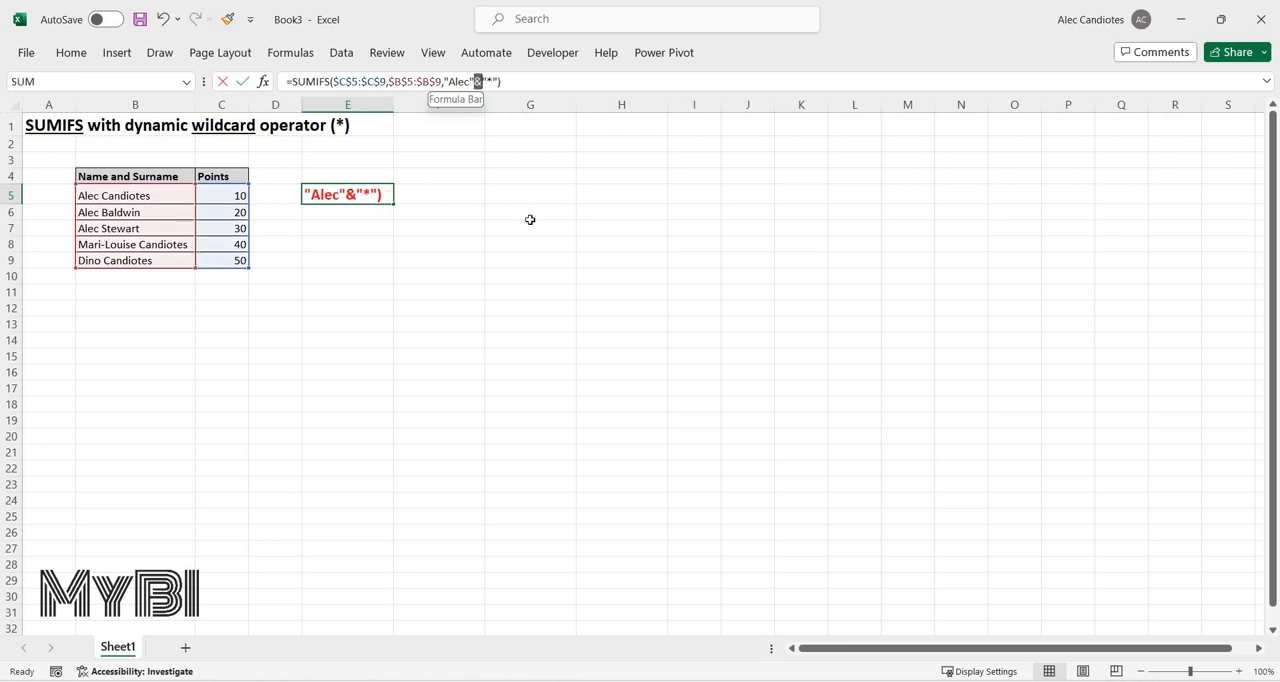
pyautogui.press('Escape')
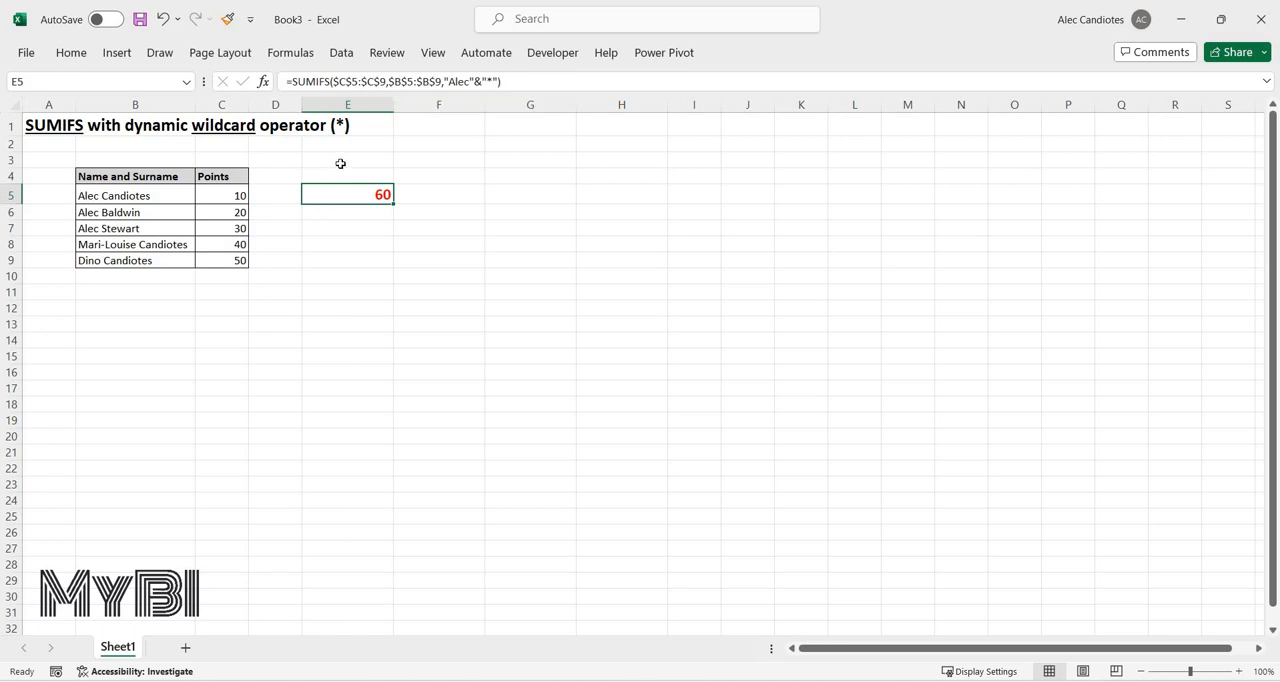
# Enter the first name as a criterion in E3 and the wildcard * in E4.
pyautogui.press('Up')
pyautogui.press('Up')
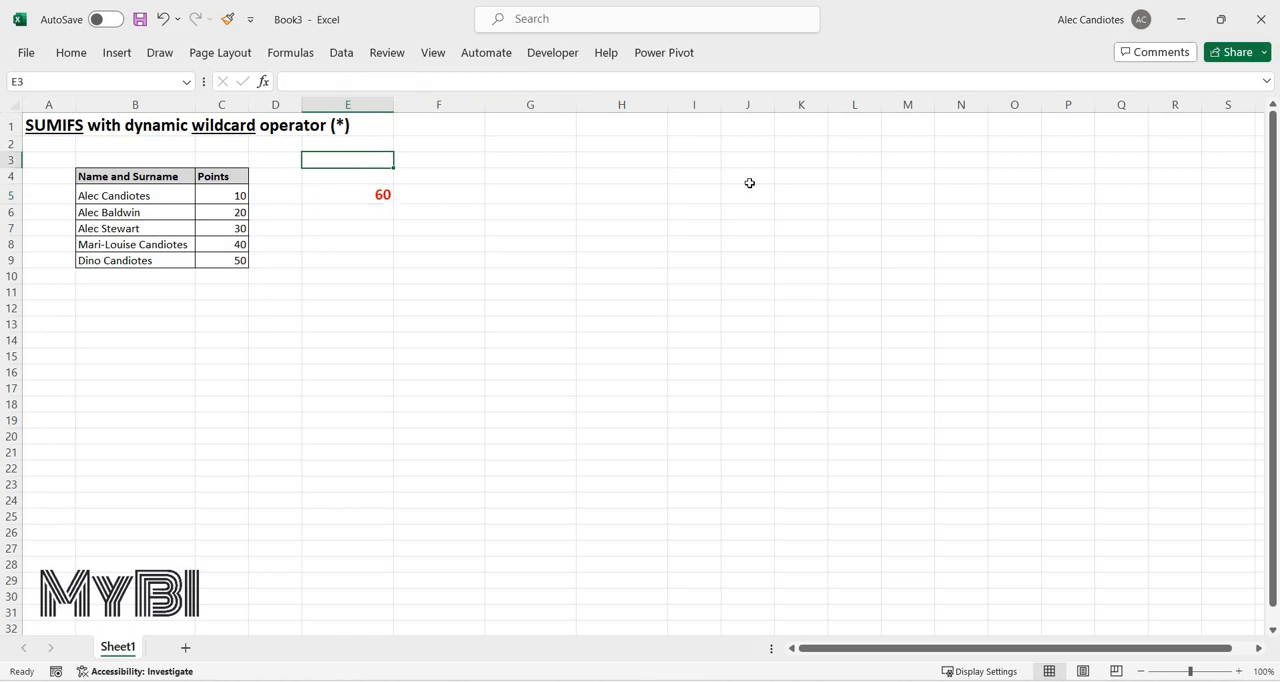
pyautogui.write('Alec')
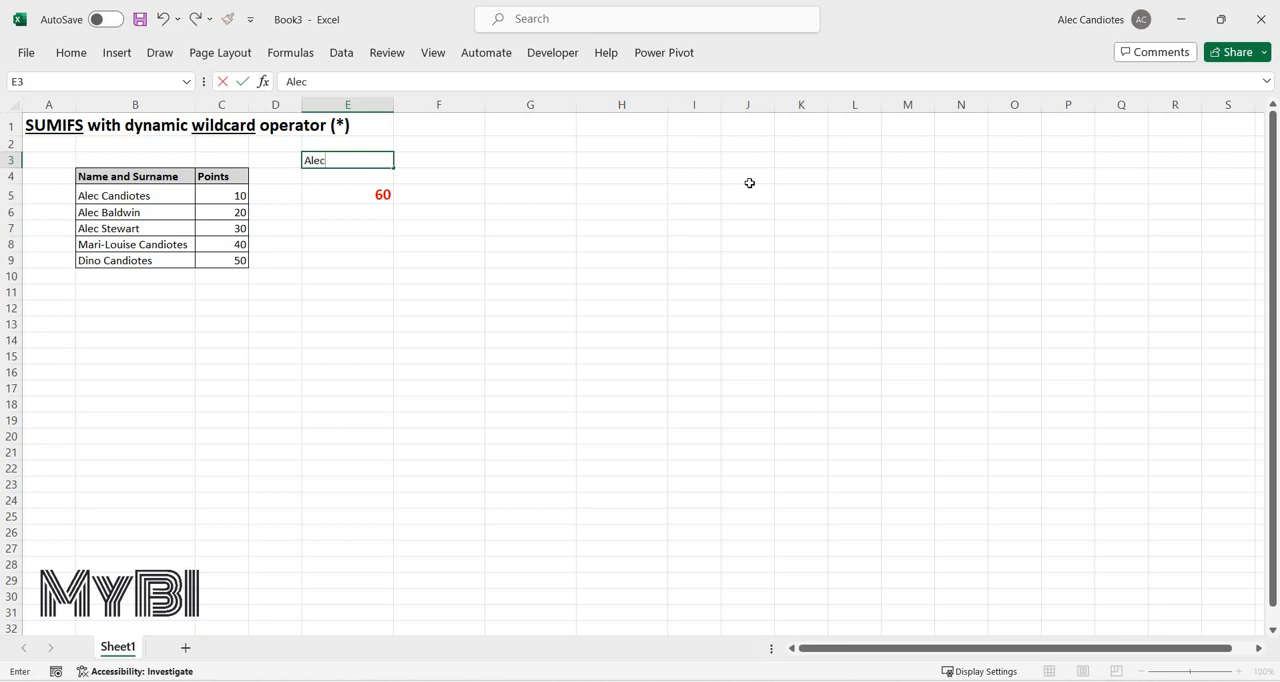
pyautogui.press('Return')
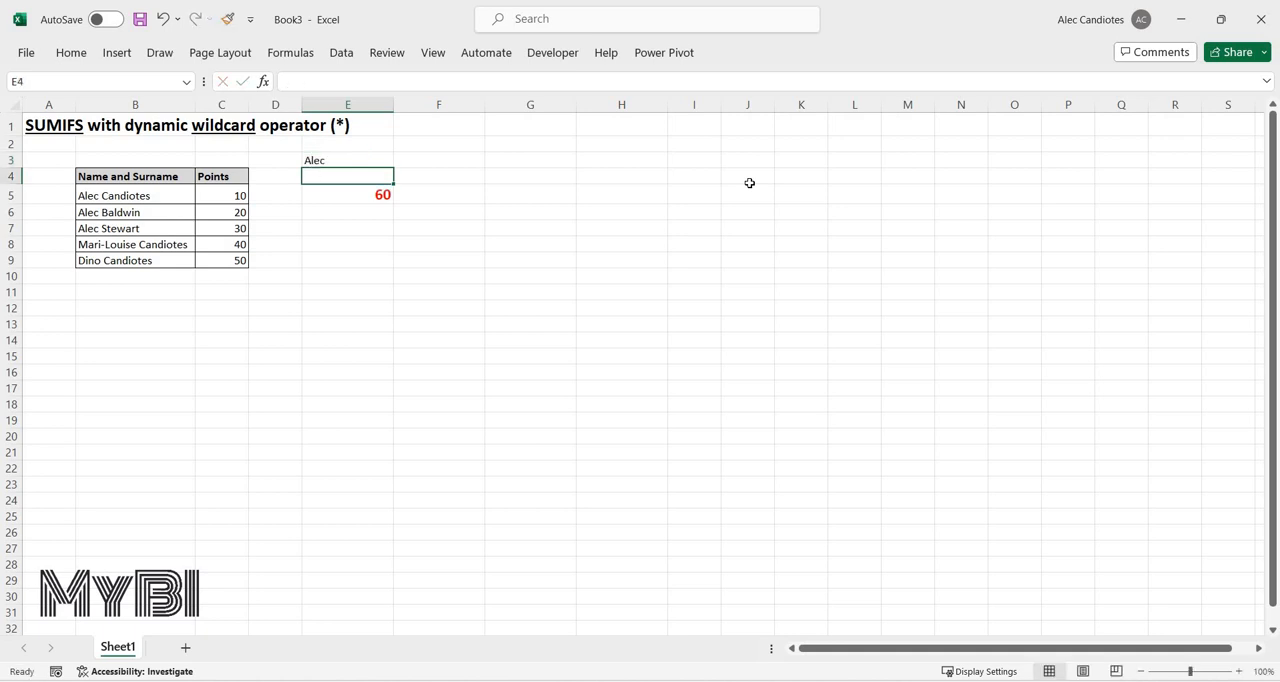
pyautogui.write('*')
pyautogui.press('Return')
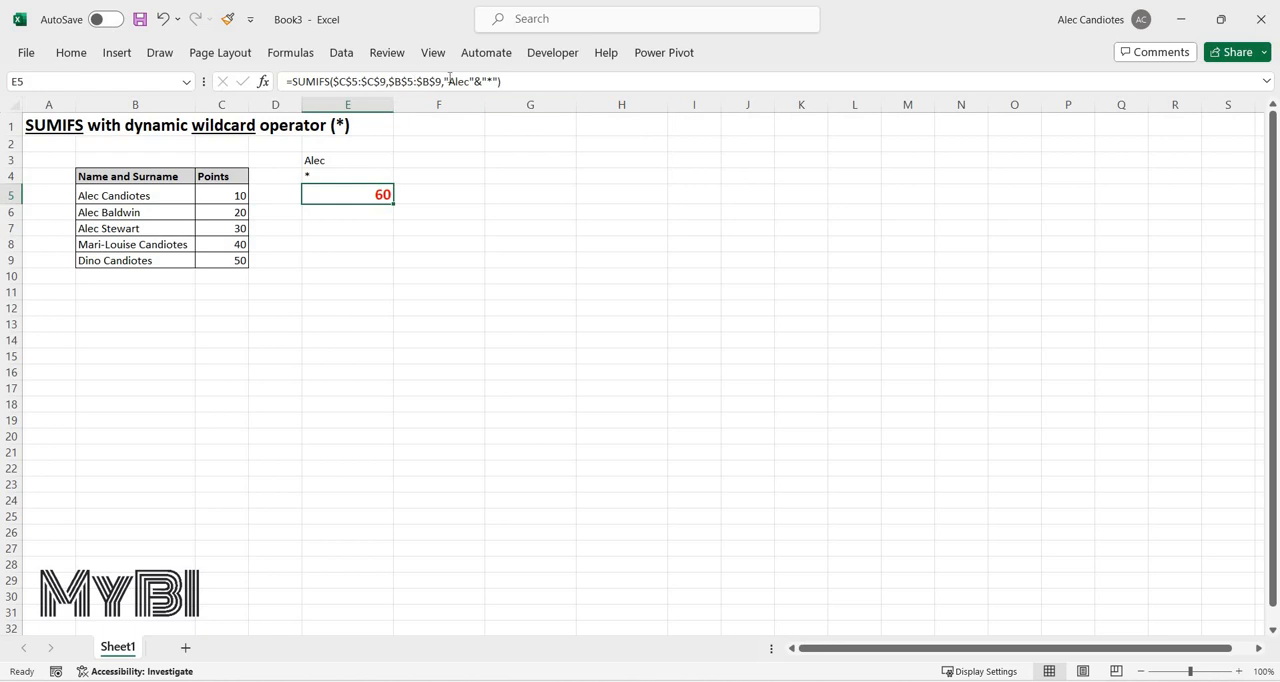
# Replace the typed criterion of the SUMIFS formula in E5 with the cell references E3&E4.
pyautogui.moveTo(474, 82); pyautogui.dragTo(444, 82)
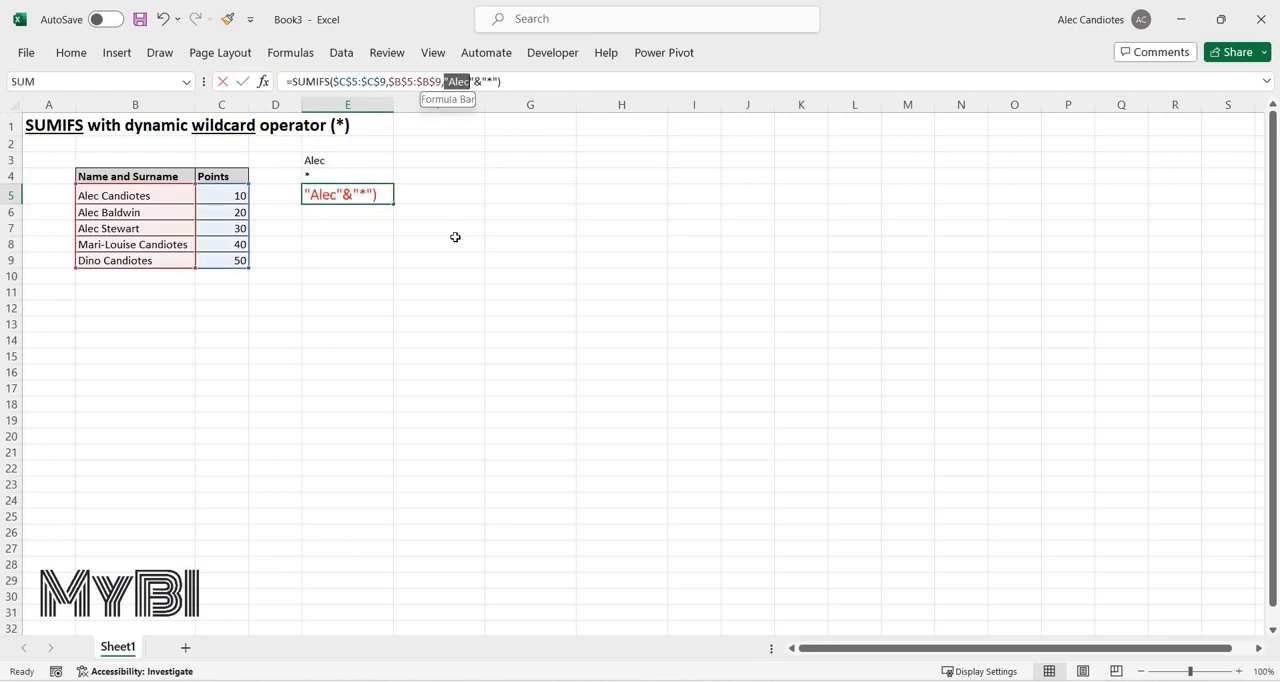
pyautogui.click(352, 160)
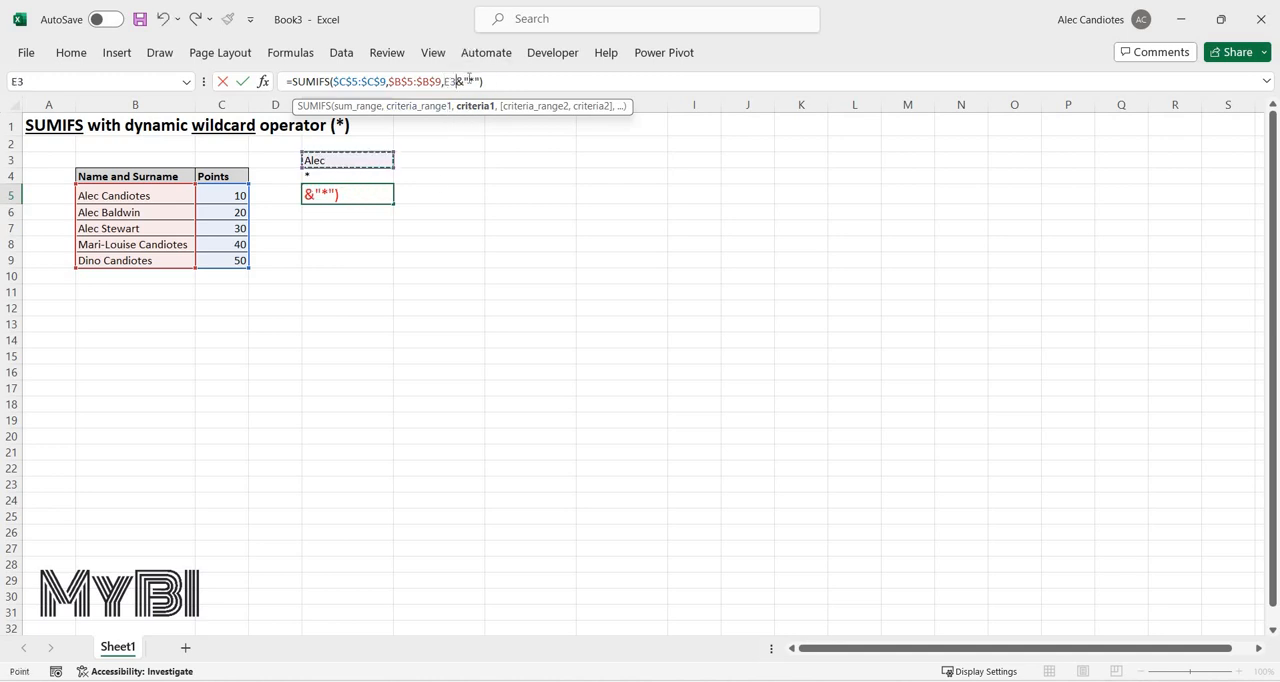
pyautogui.moveTo(462, 81); pyautogui.dragTo(476, 81)
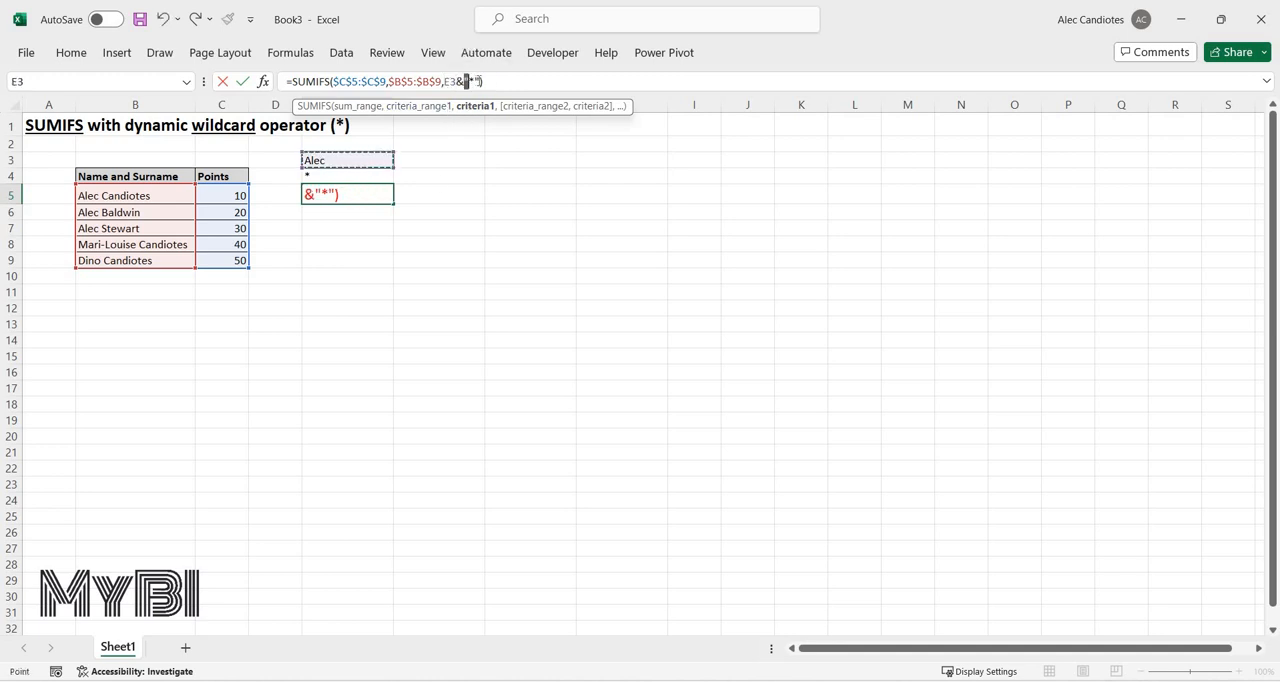
pyautogui.click(337, 175)
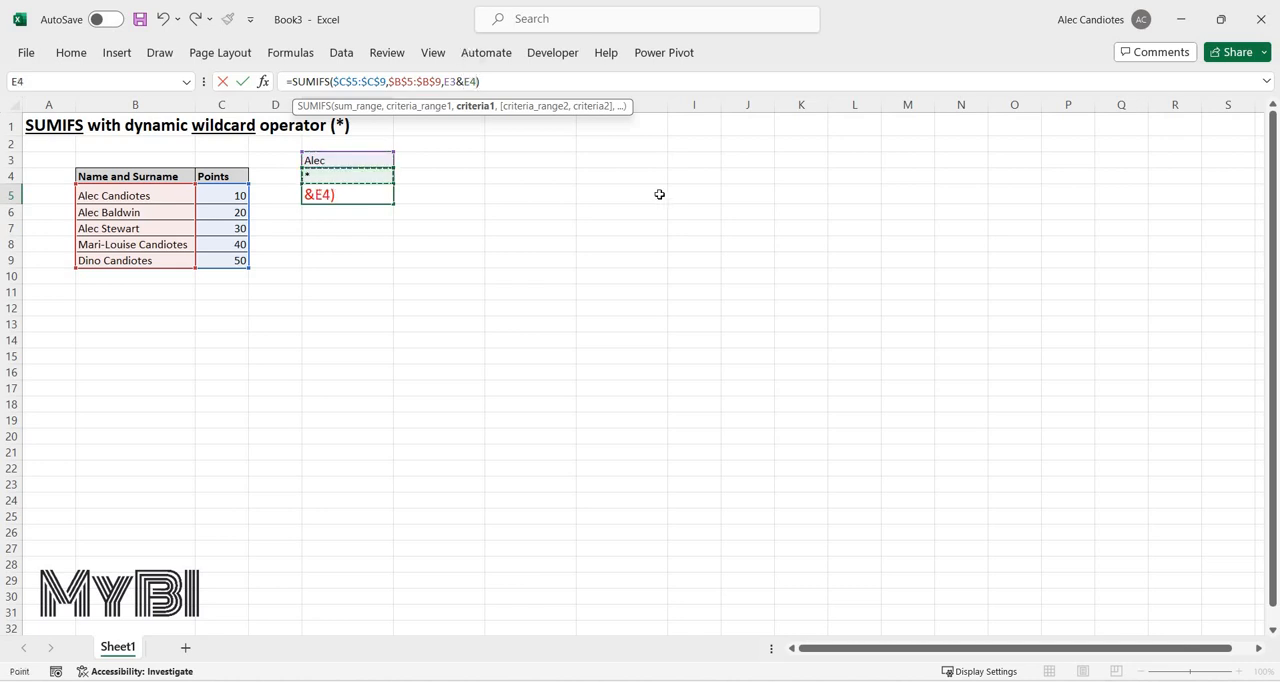
pyautogui.press('Return')
pyautogui.press('Up')
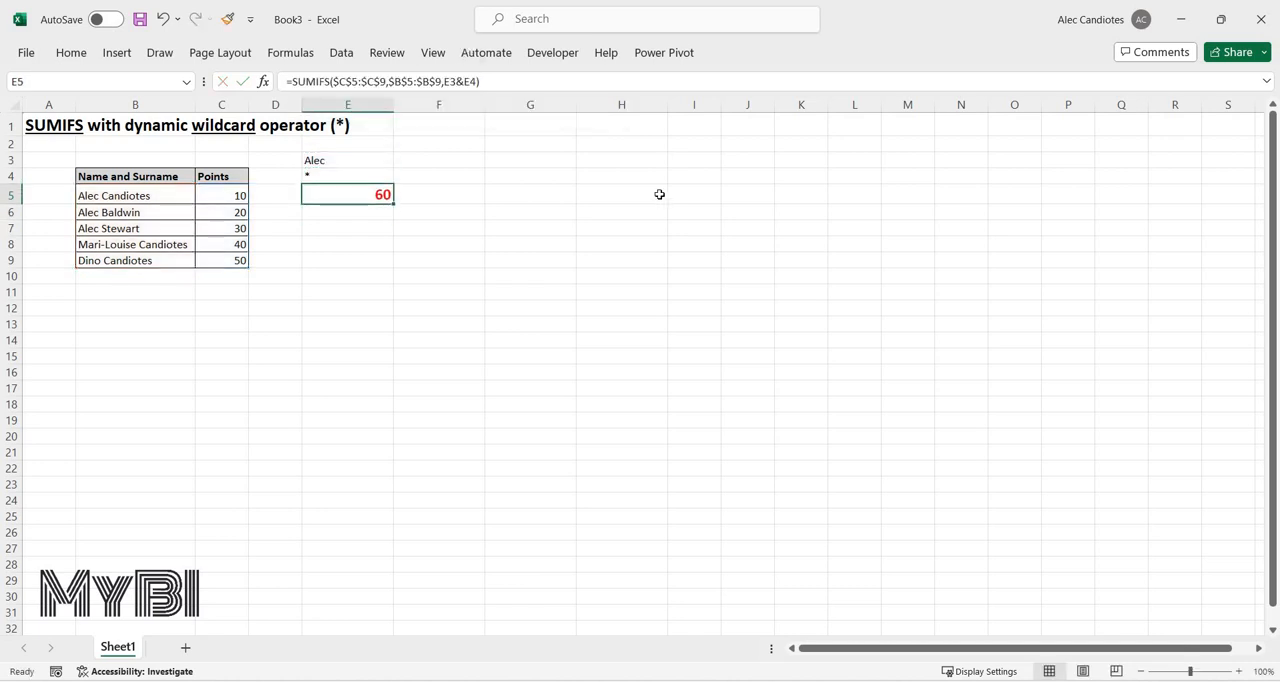
# Copy the criteria and the SUMIFS formula from E3:E5 into F3:F5.
pyautogui.press('Up')
pyautogui.press('Up')
pyautogui.hotkey('shift', 'Down')
pyautogui.hotkey('shift', 'Down')
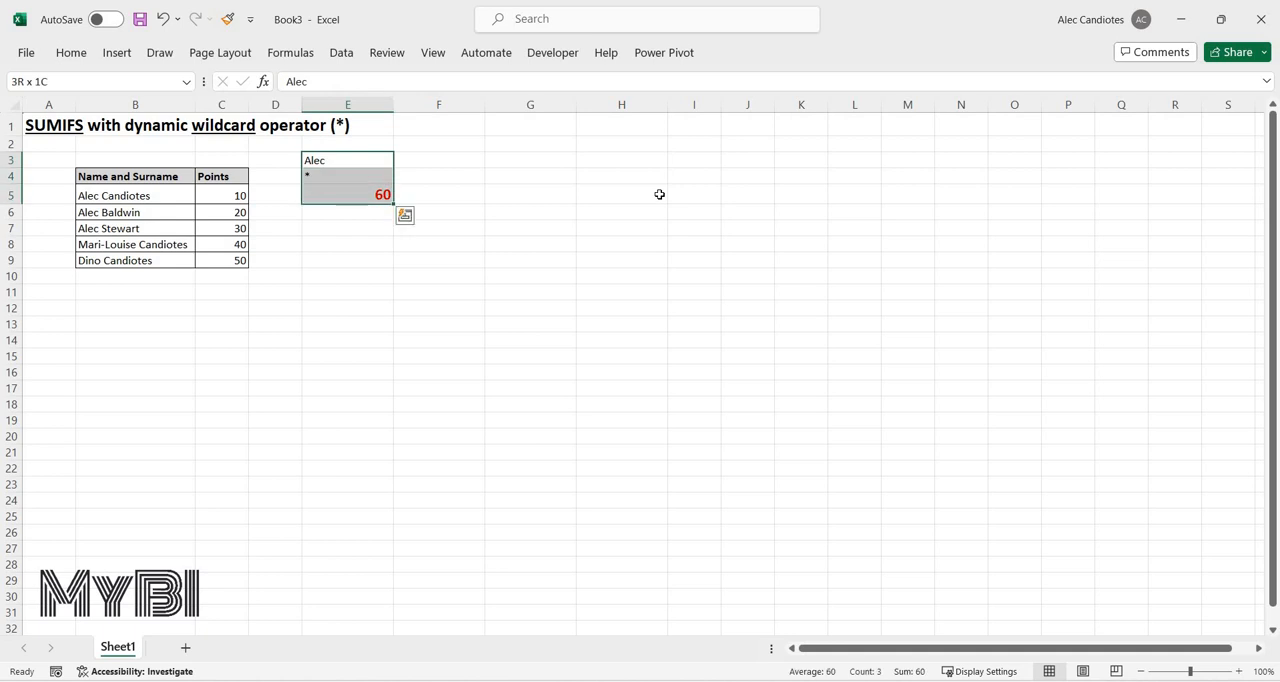
pyautogui.hotkey('ctrl', 'c')
pyautogui.press('Right')
pyautogui.hotkey('ctrl', 'v')
# Enter the surname in F4 and the wildcard * in F3 to sum the points by surname.
pyautogui.press('Down')
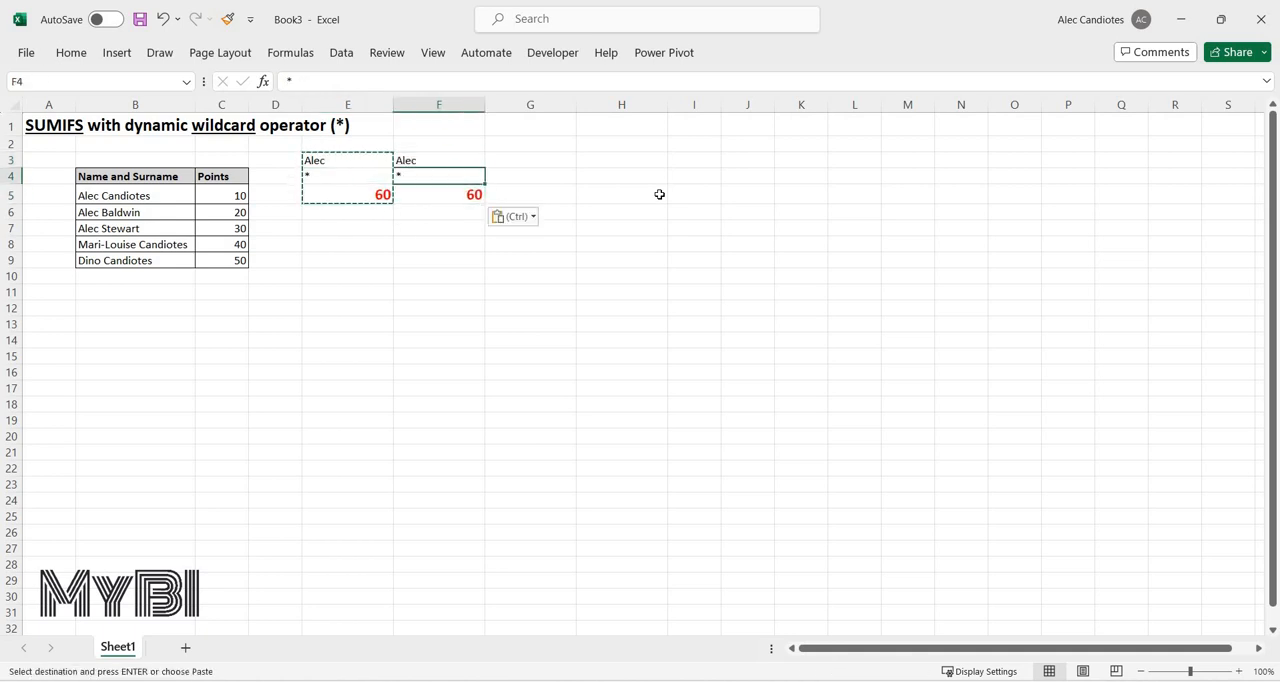
pyautogui.press('Up')
pyautogui.press('Down')
pyautogui.write('Candiote')
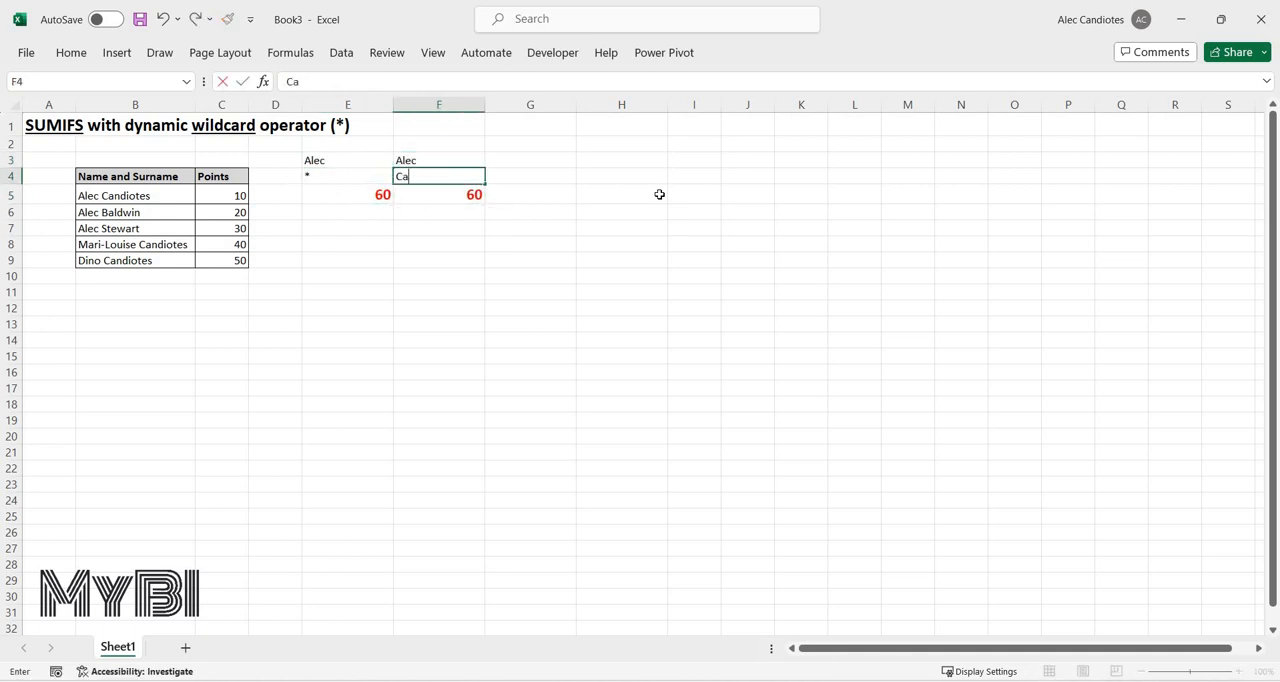
pyautogui.press('Up')
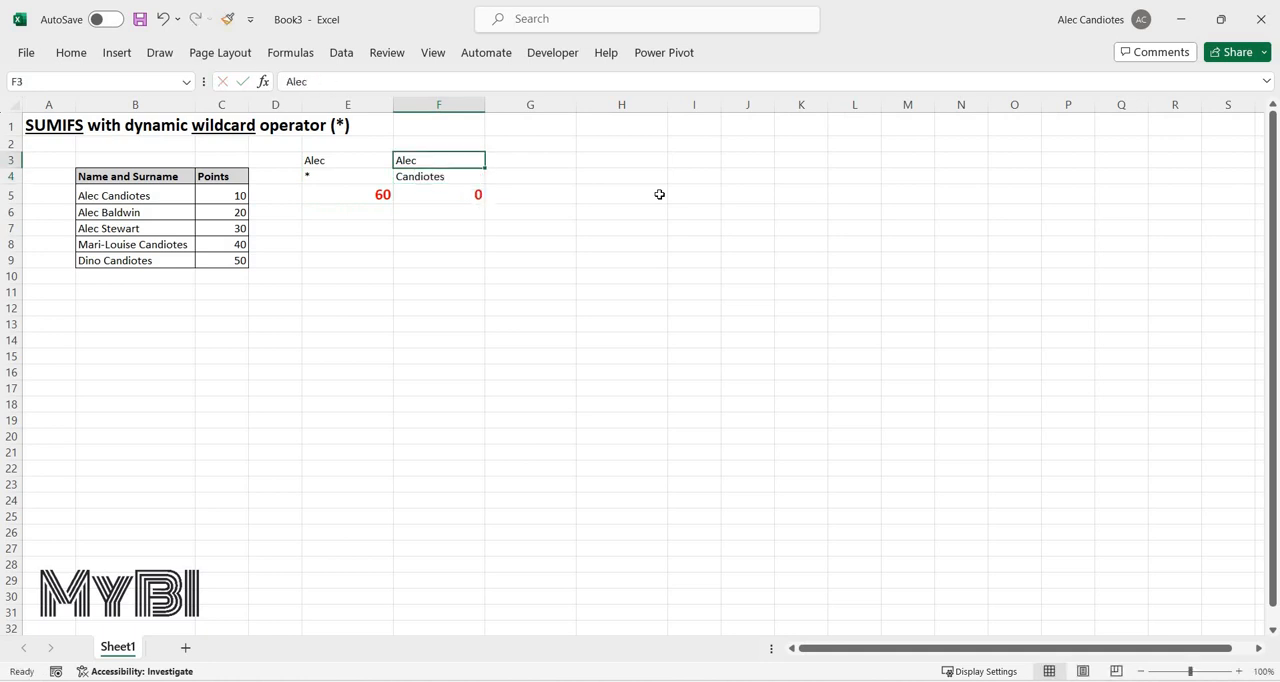
pyautogui.write('*')
pyautogui.press('Down')
pyautogui.press('Down')
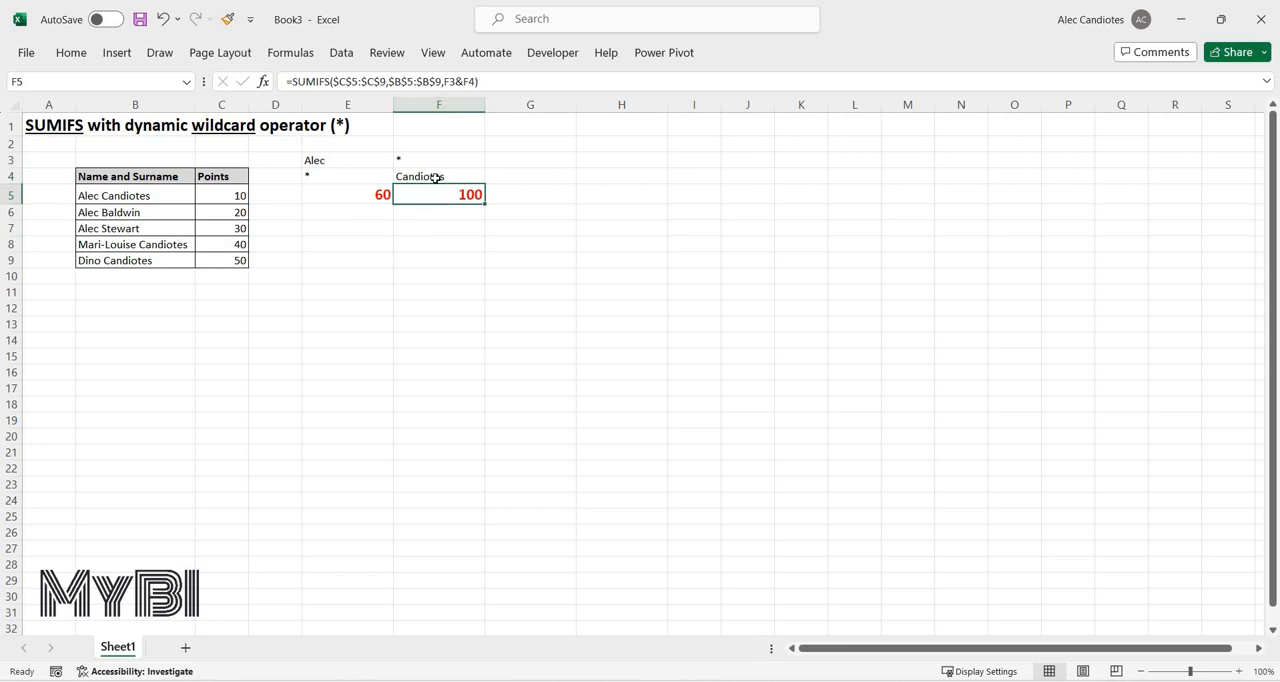
# Replace the space between the first name and surname in B5 with an underscore to test the wildcard match.
pyautogui.press('Up')
pyautogui.press('Up')
pyautogui.press('Down')
pyautogui.click(108, 197)
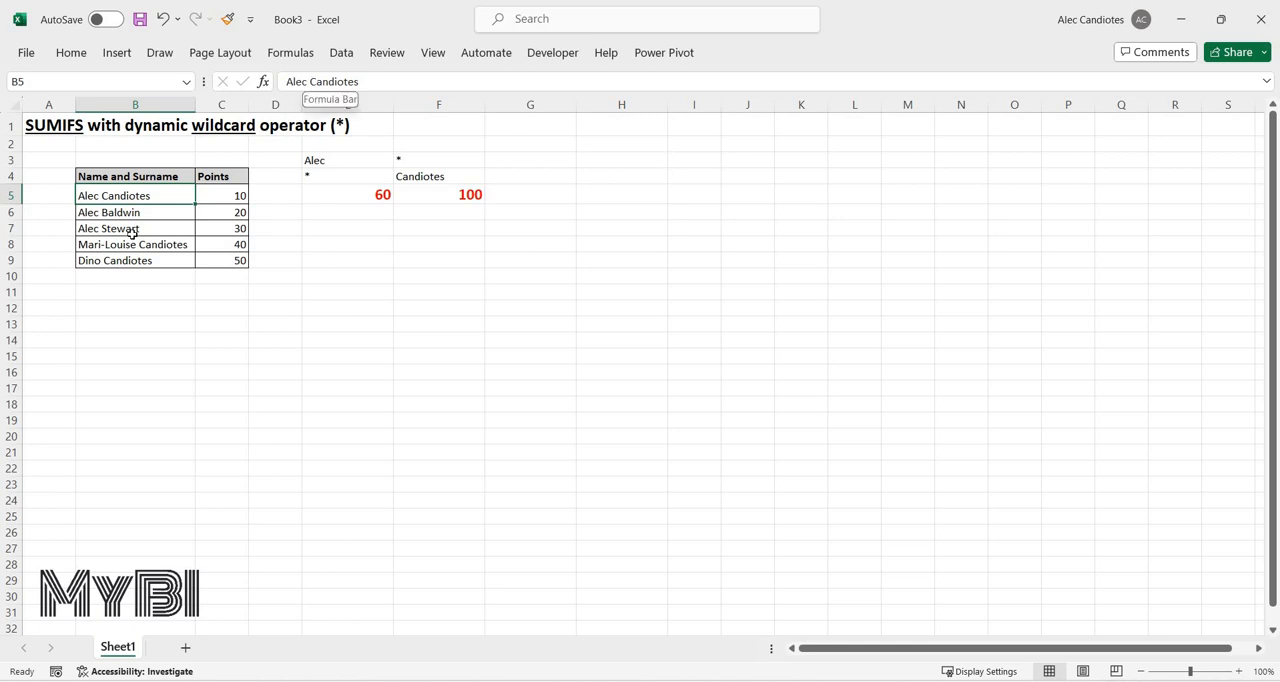
pyautogui.click(310, 81)
pyautogui.press('Escape')
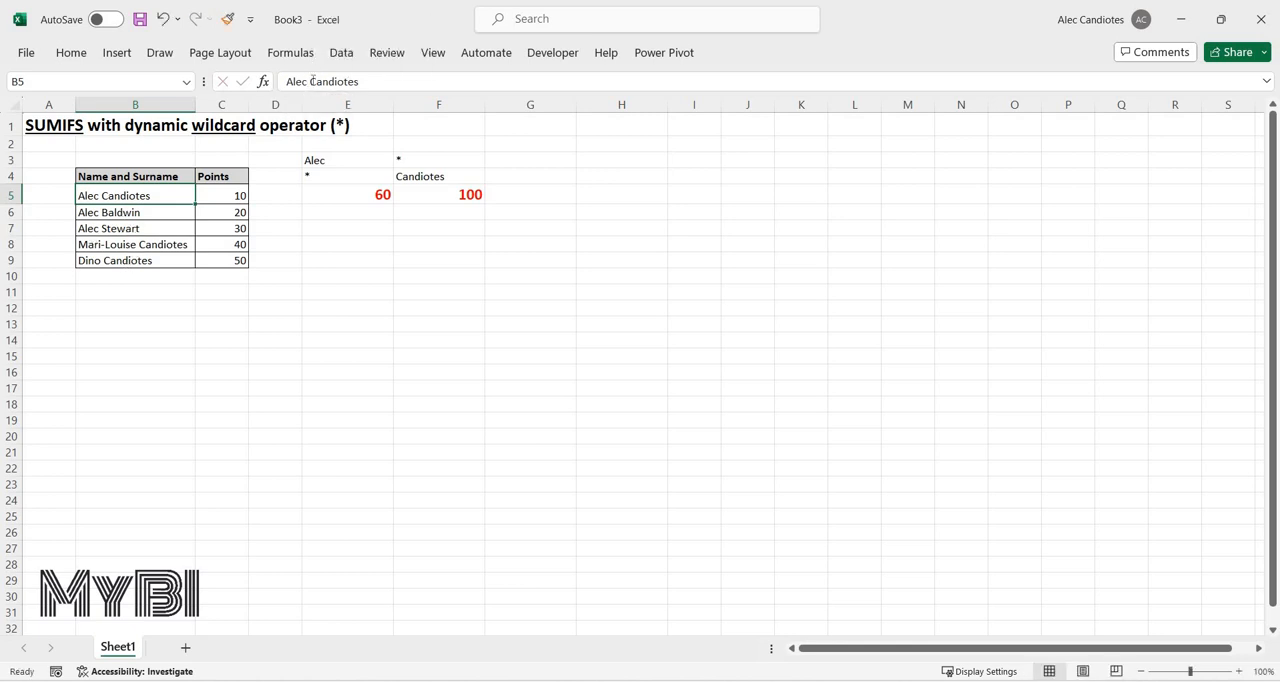
pyautogui.moveTo(312, 81); pyautogui.dragTo(304, 81)
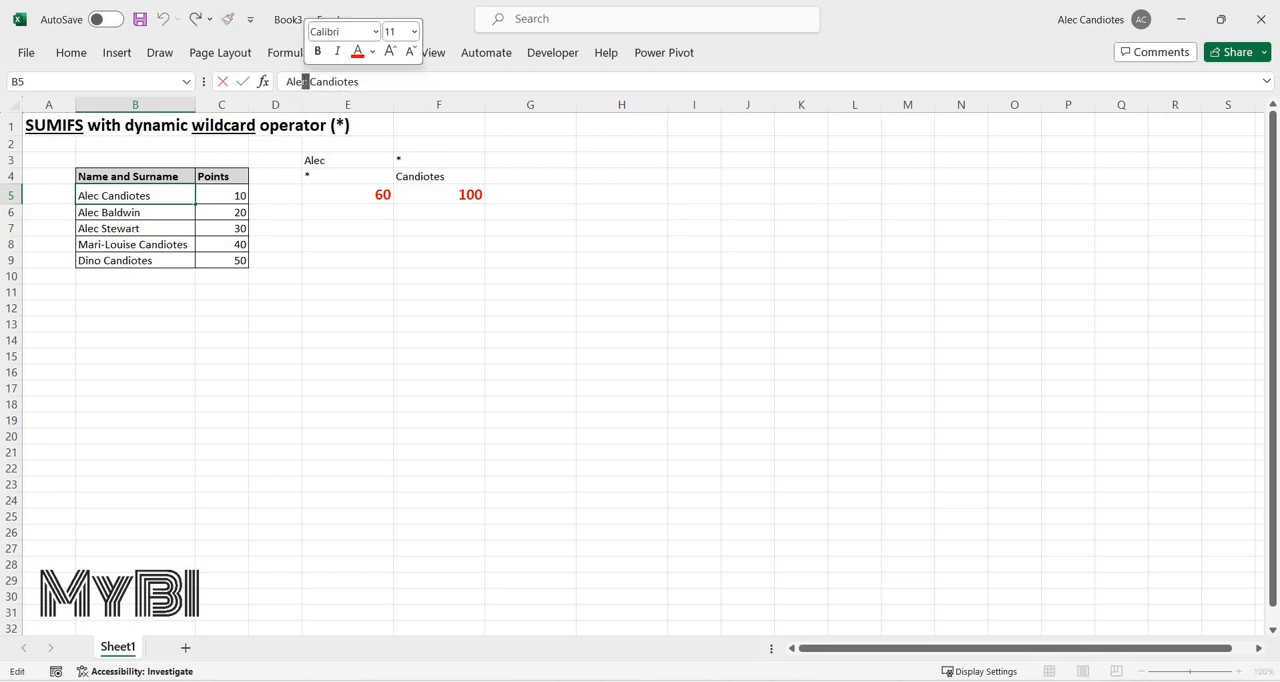
pyautogui.click(306, 81)
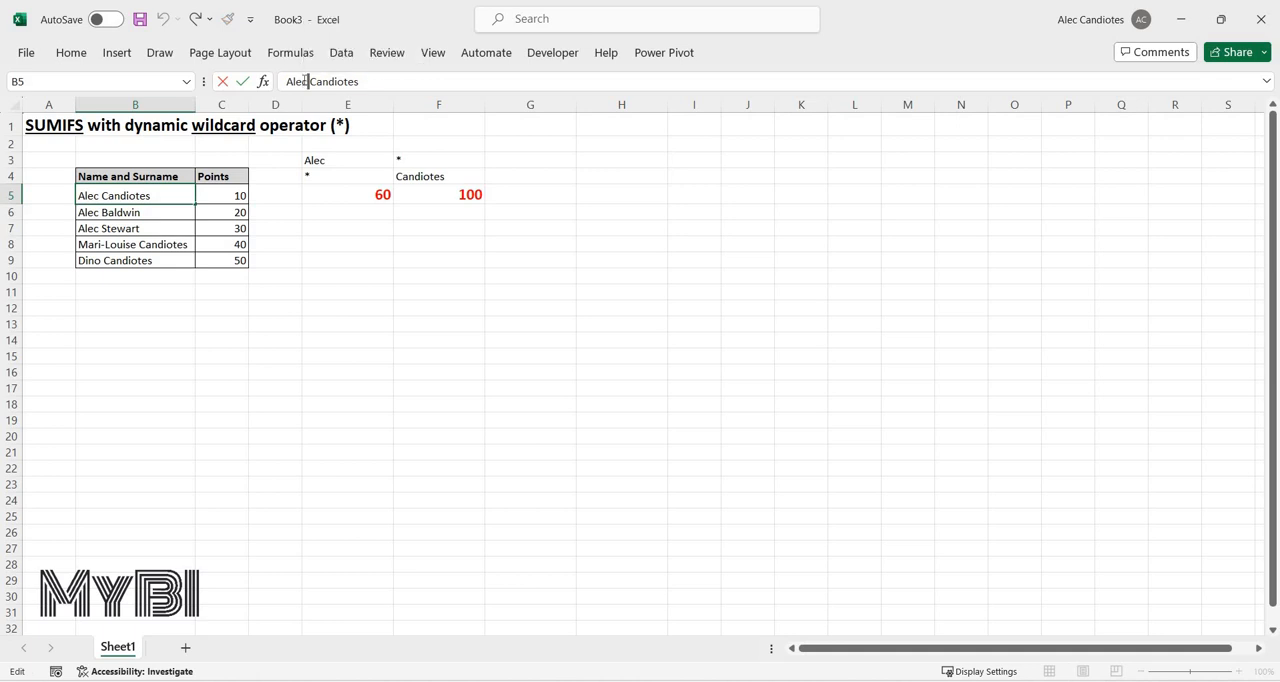
pyautogui.press('Delete')
pyautogui.write('_')
pyautogui.press('Return')
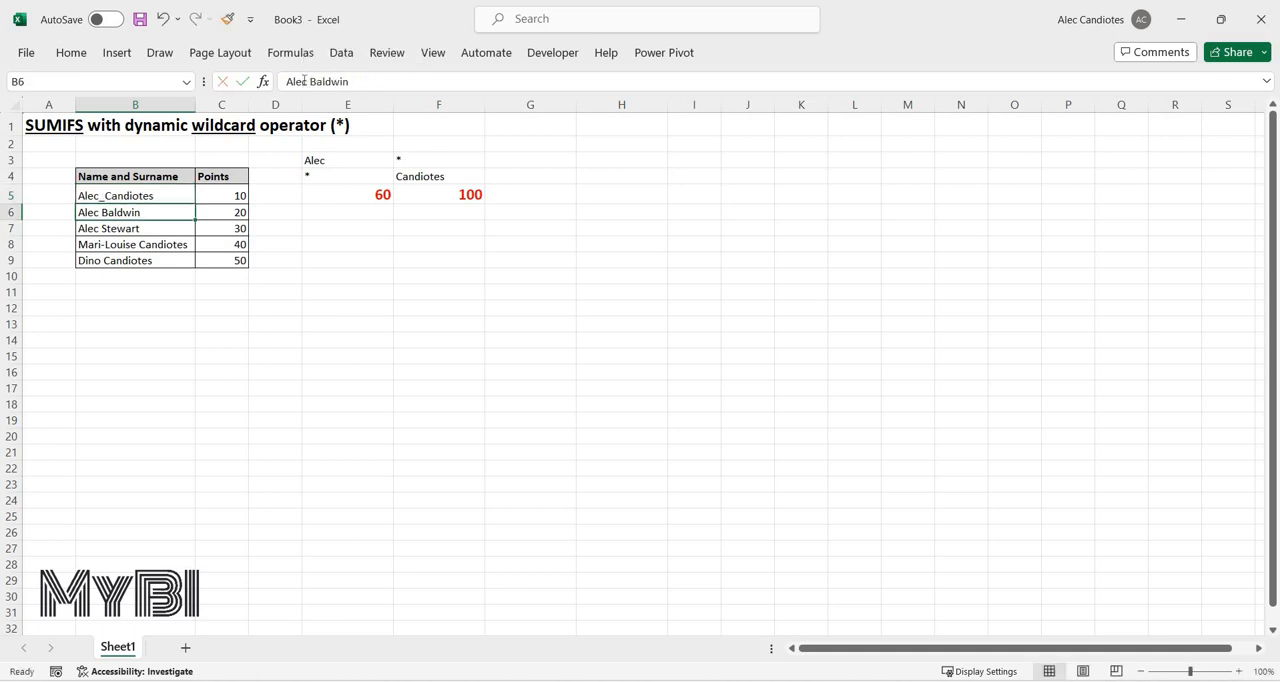
# Remove the underscore from the name in B5, and undo both test edits of that cell.
pyautogui.press('Up')
pyautogui.press('Right')
pyautogui.press('Left')
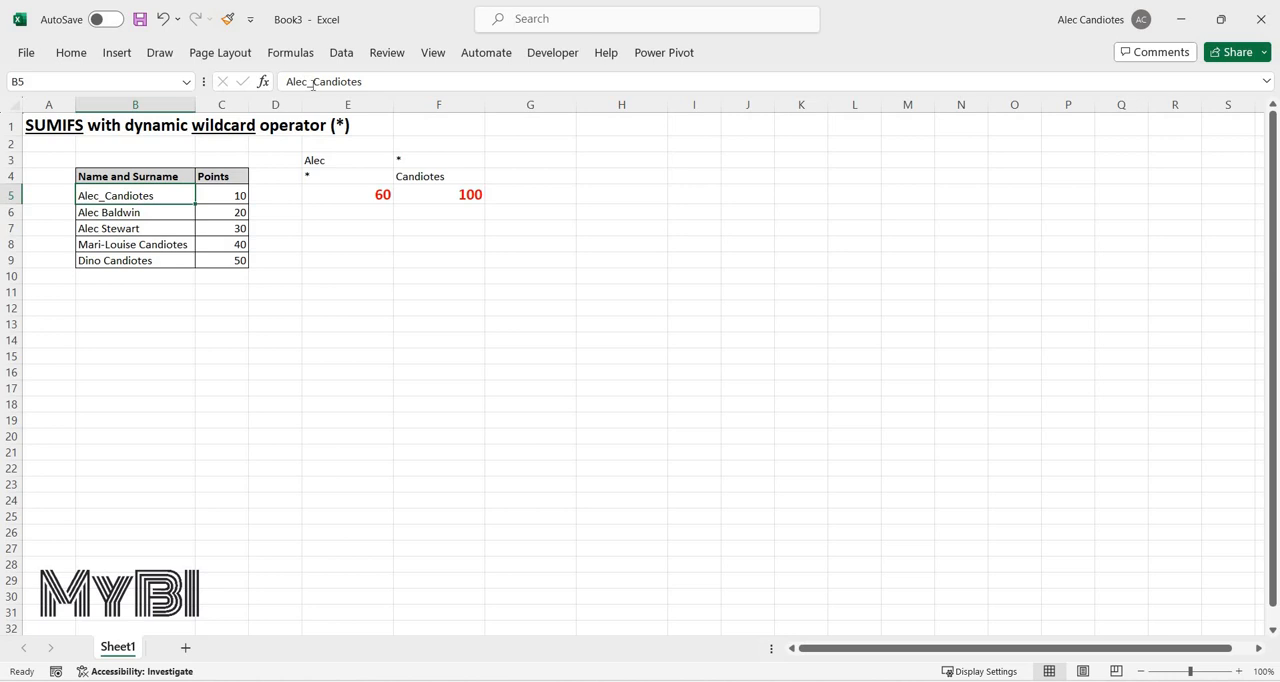
pyautogui.click(312, 81)
pyautogui.press('BackSpace')
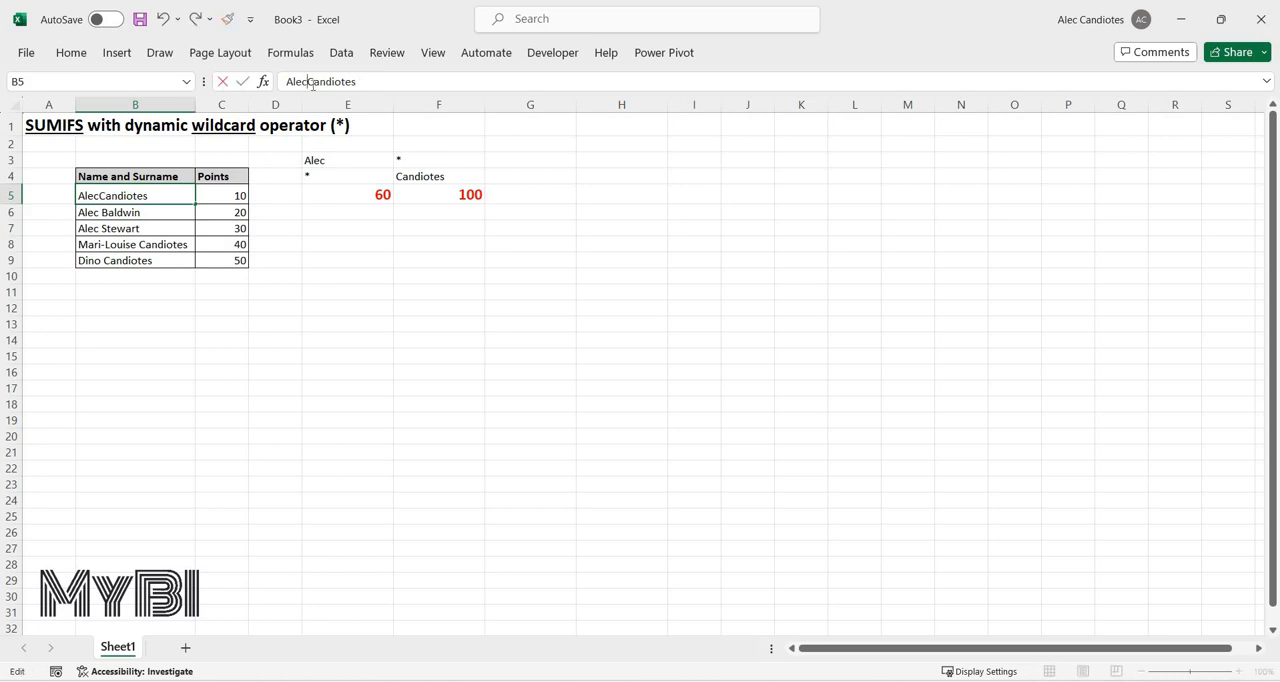
pyautogui.press('Return')
pyautogui.press('Up')
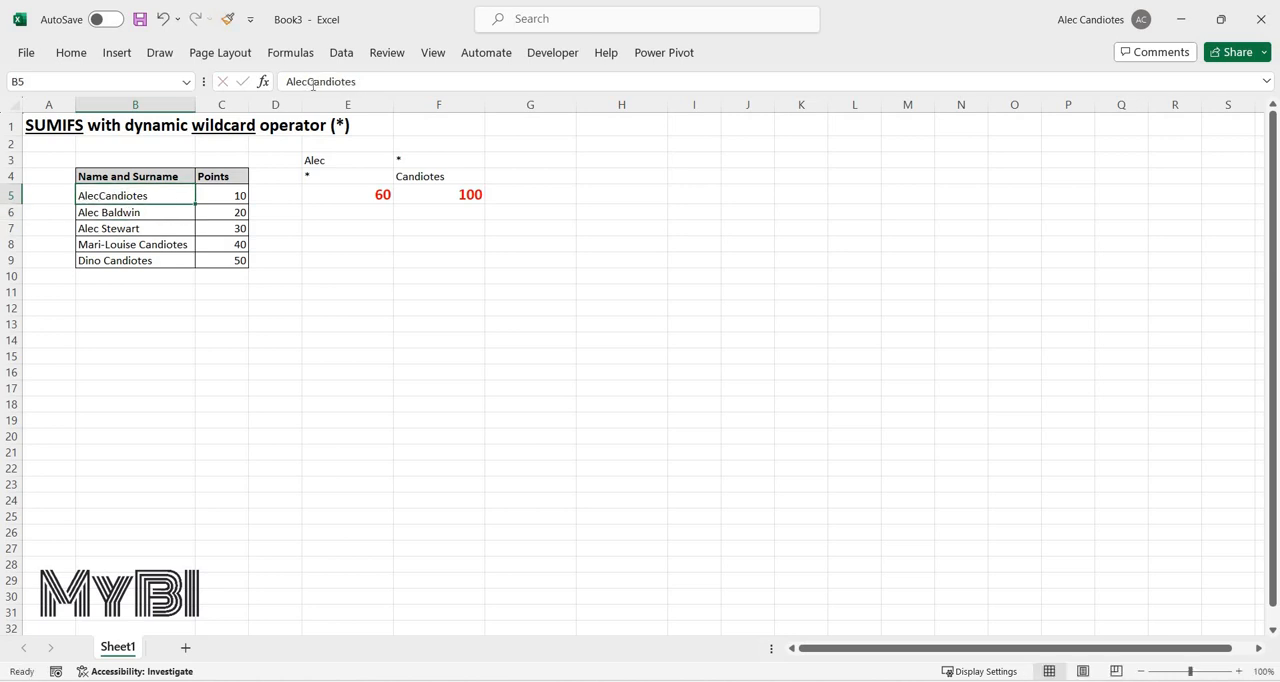
pyautogui.press('Right')
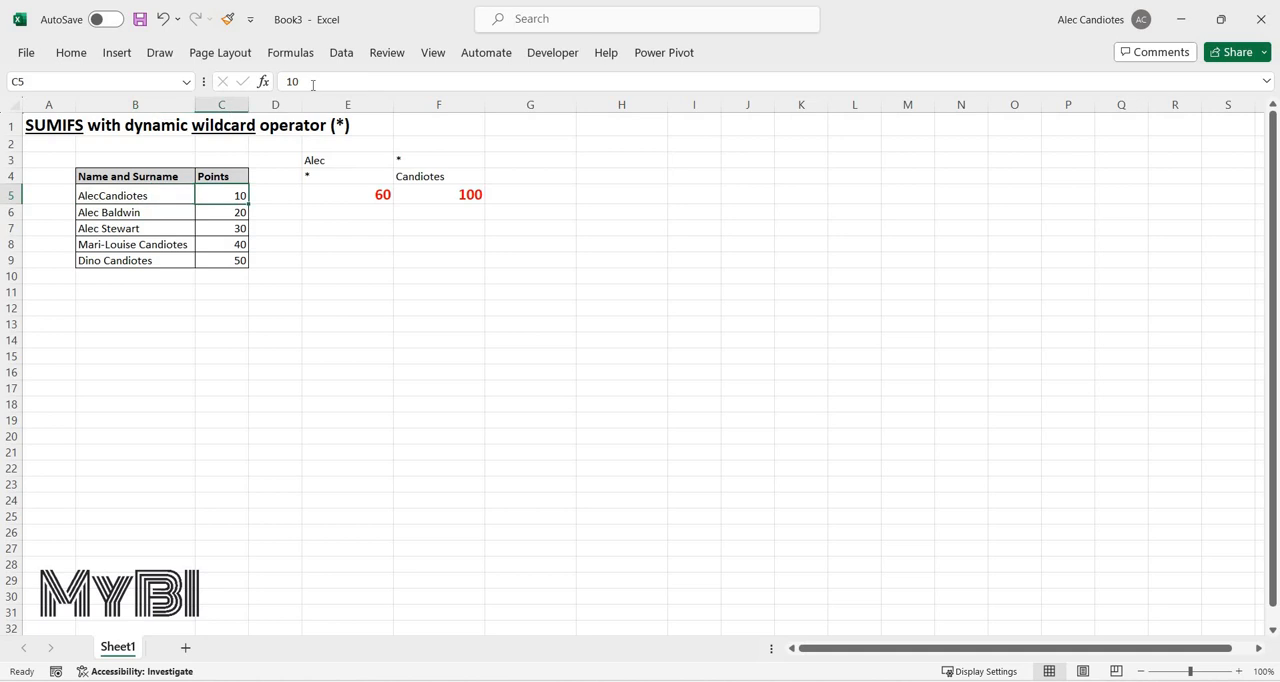
pyautogui.hotkey('ctrl', 'z')
pyautogui.hotkey('ctrl', 'z')
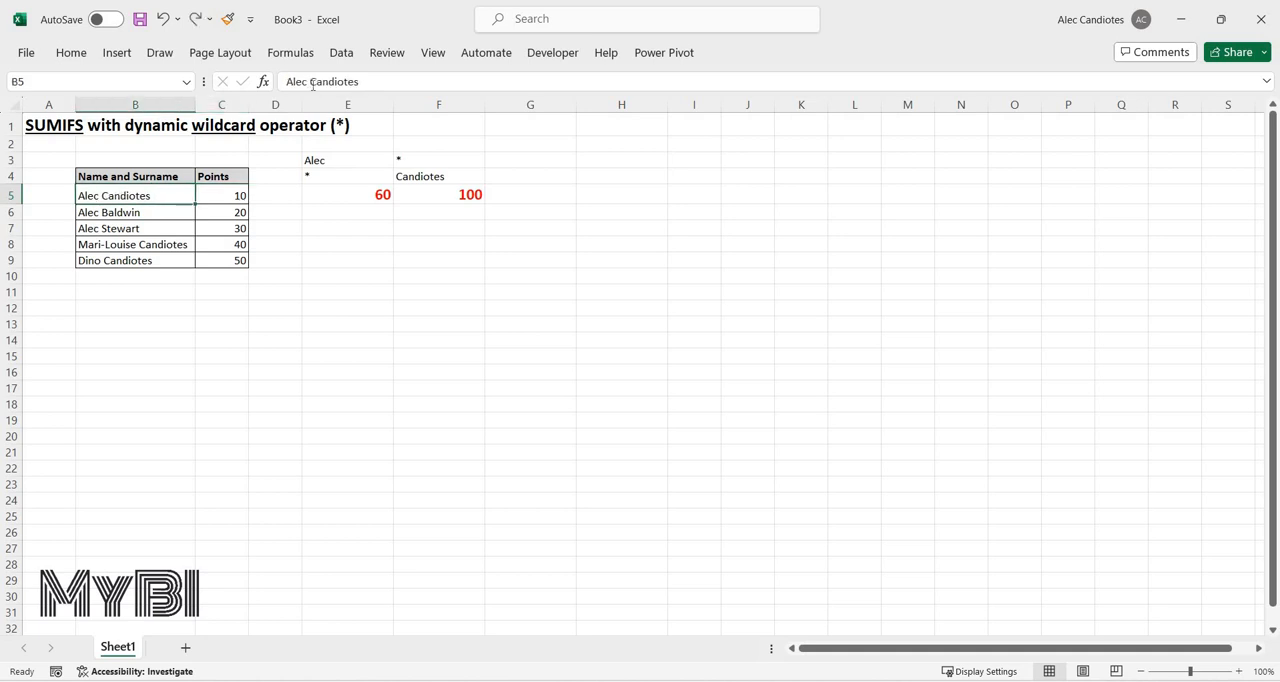
pyautogui.press('Right')
pyautogui.press('Right')
pyautogui.press('Right')
pyautogui.press('Right')
pyautogui.press('Left')
pyautogui.press('Left')
pyautogui.press('Left')
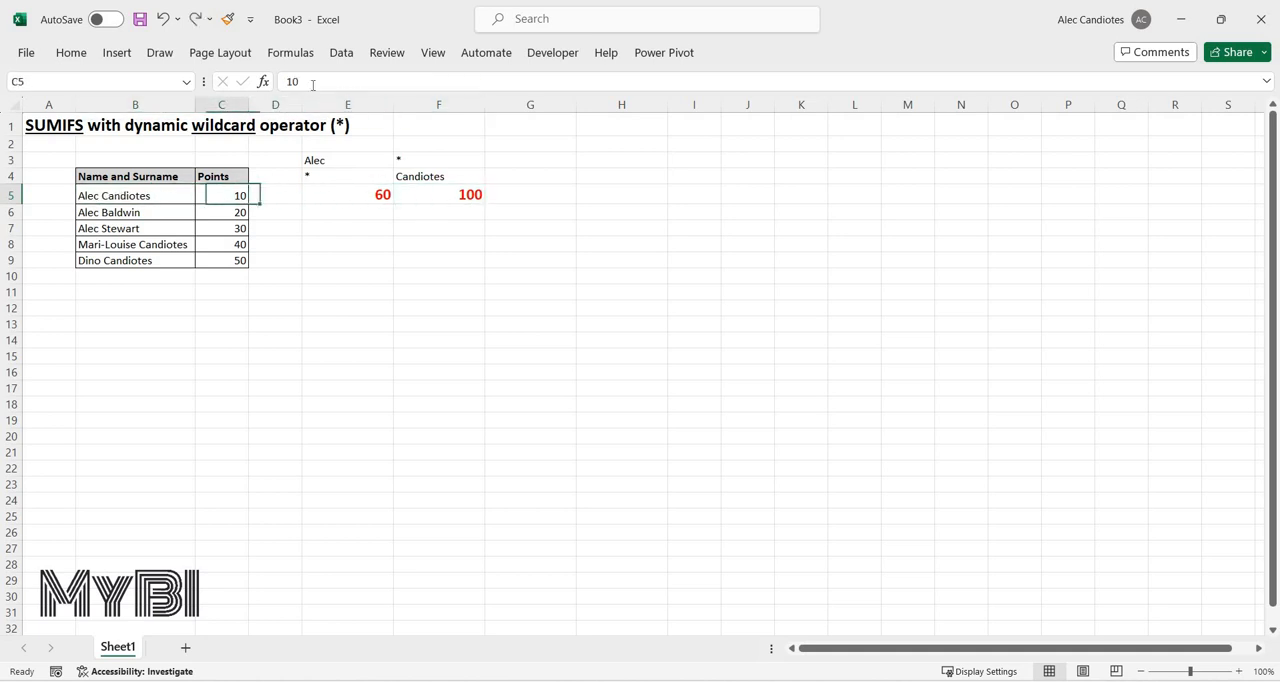
pyautogui.press('Left')
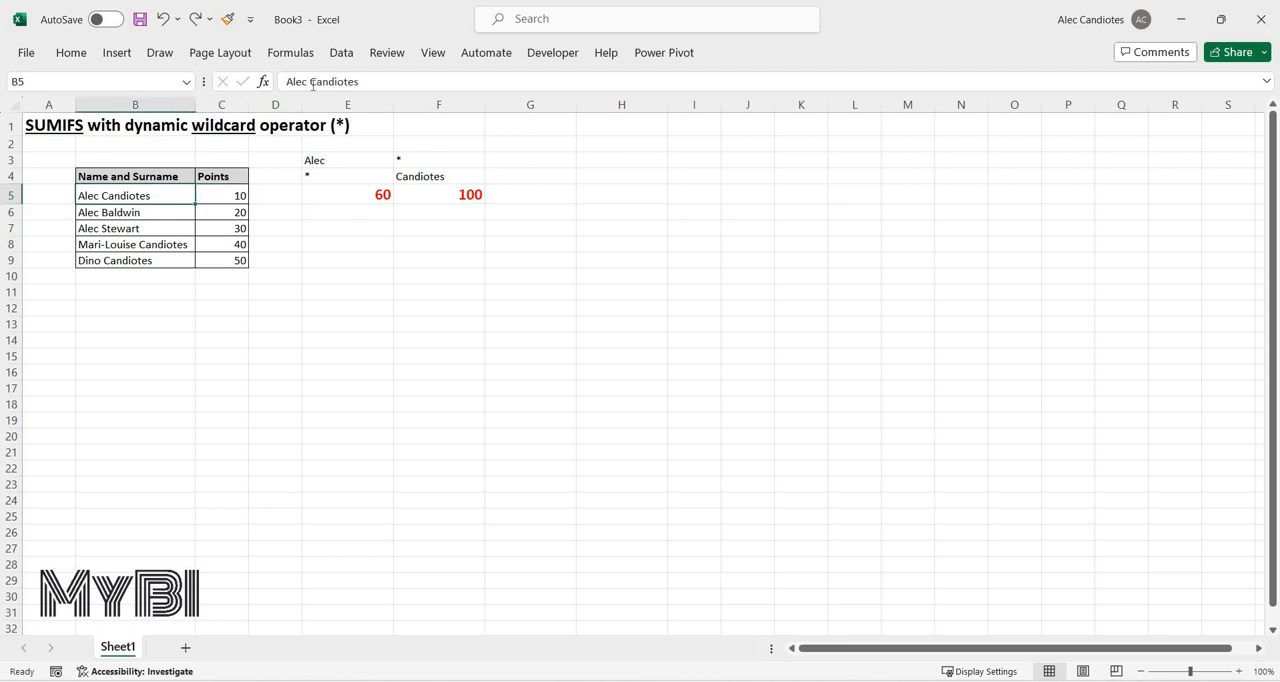
# Delete the space between the first name and surname in B5 to test the sums, and undo the deletion.
pyautogui.press('F2')
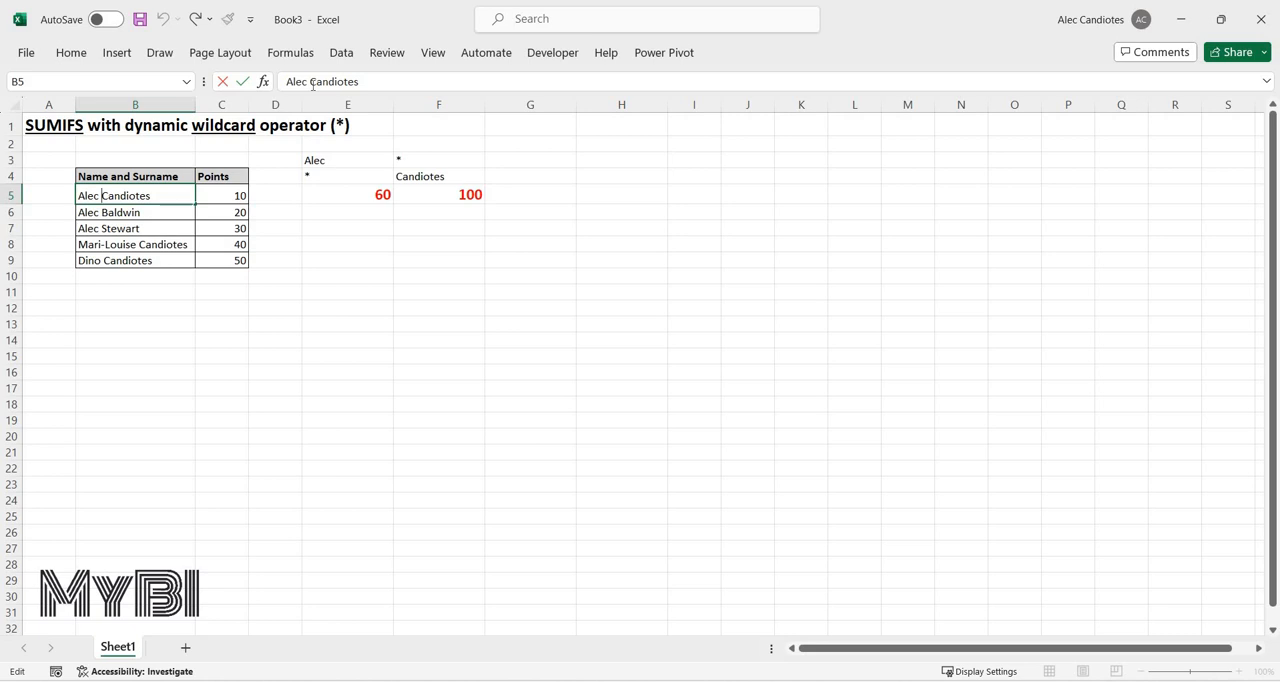
pyautogui.press('BackSpace')
pyautogui.press('Return')
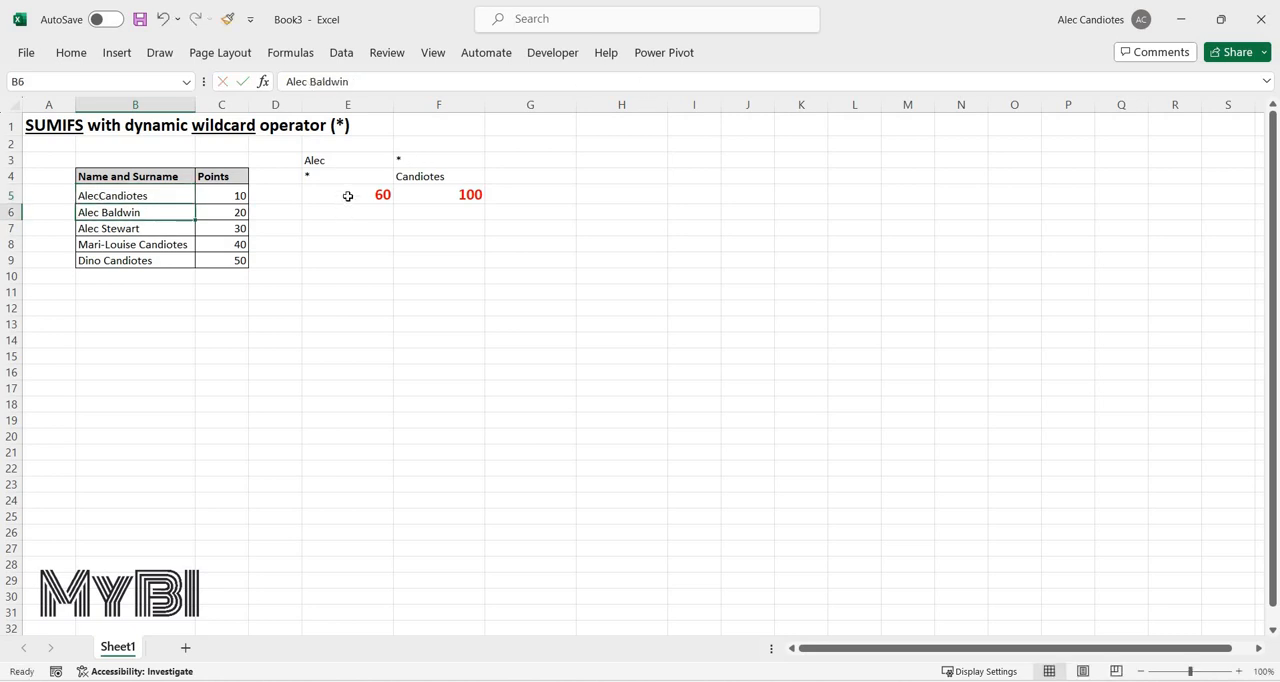
pyautogui.click(375, 193)
pyautogui.click(140, 194)
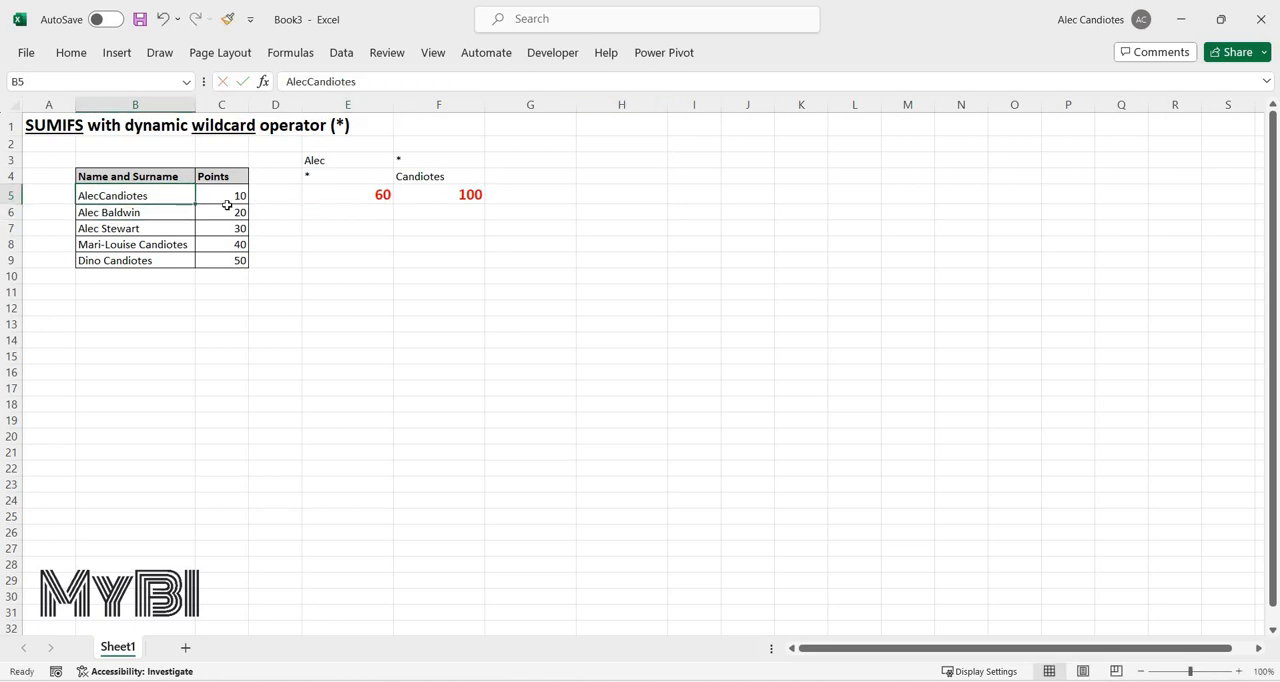
pyautogui.click(432, 177)
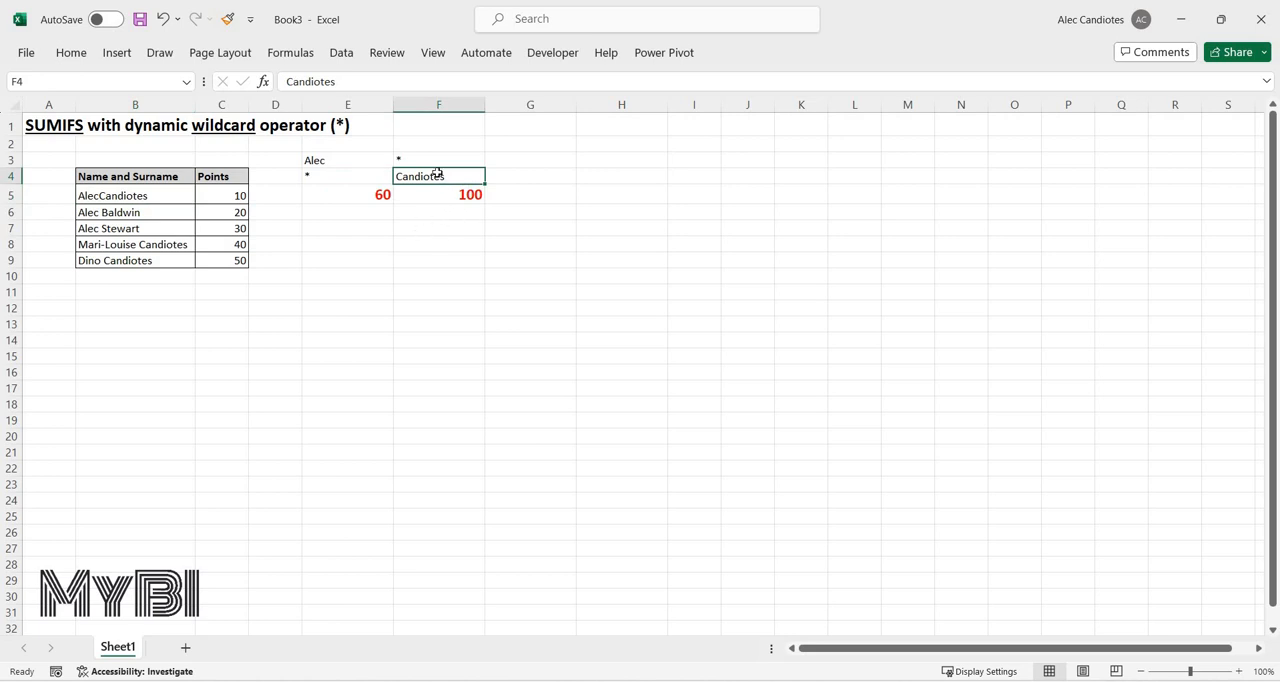
pyautogui.hotkey('ctrl', 'z')
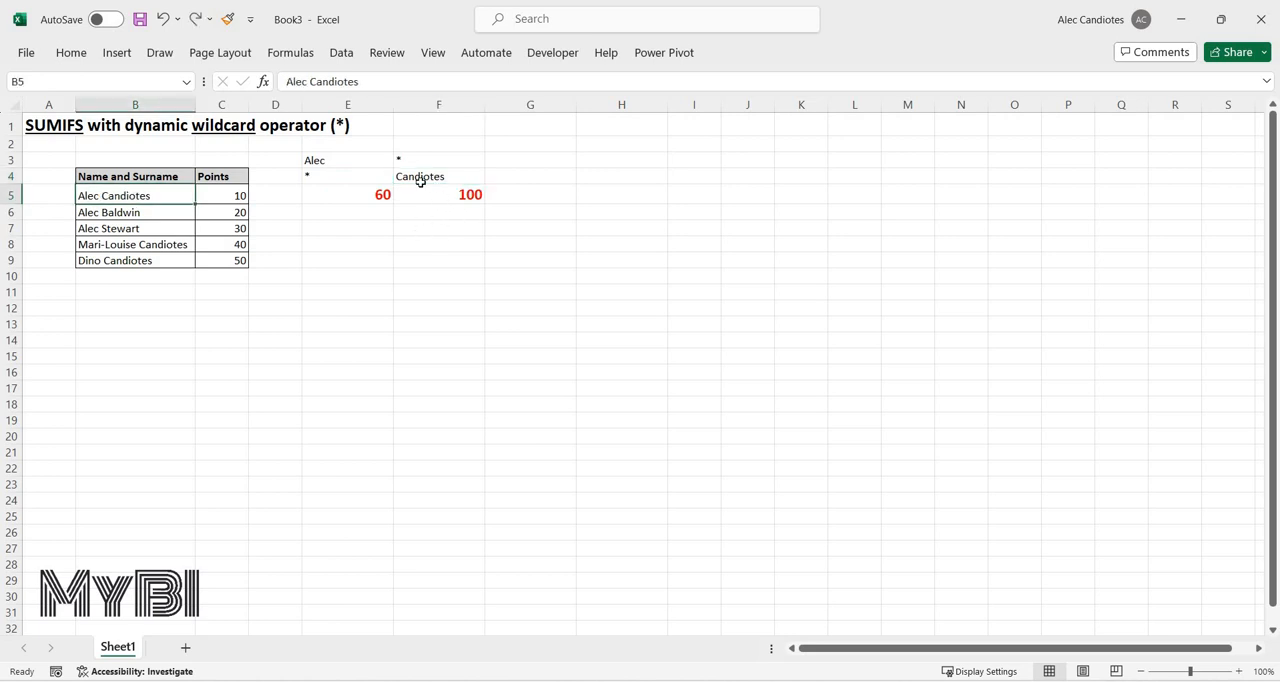
# Replace the ampersand between E3 and E4 in the SUMIFS formula in E5 with a comma.
pyautogui.click(313, 198)
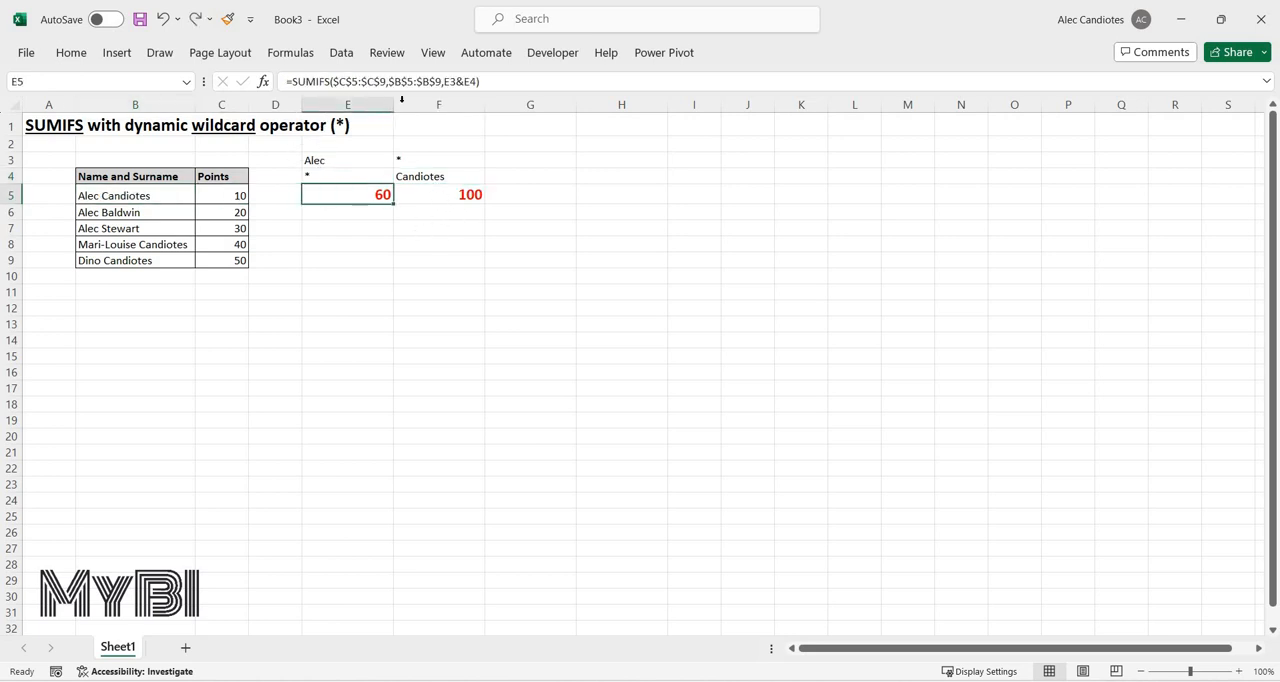
pyautogui.click(463, 81)
pyautogui.hotkey('shift', 'Left')
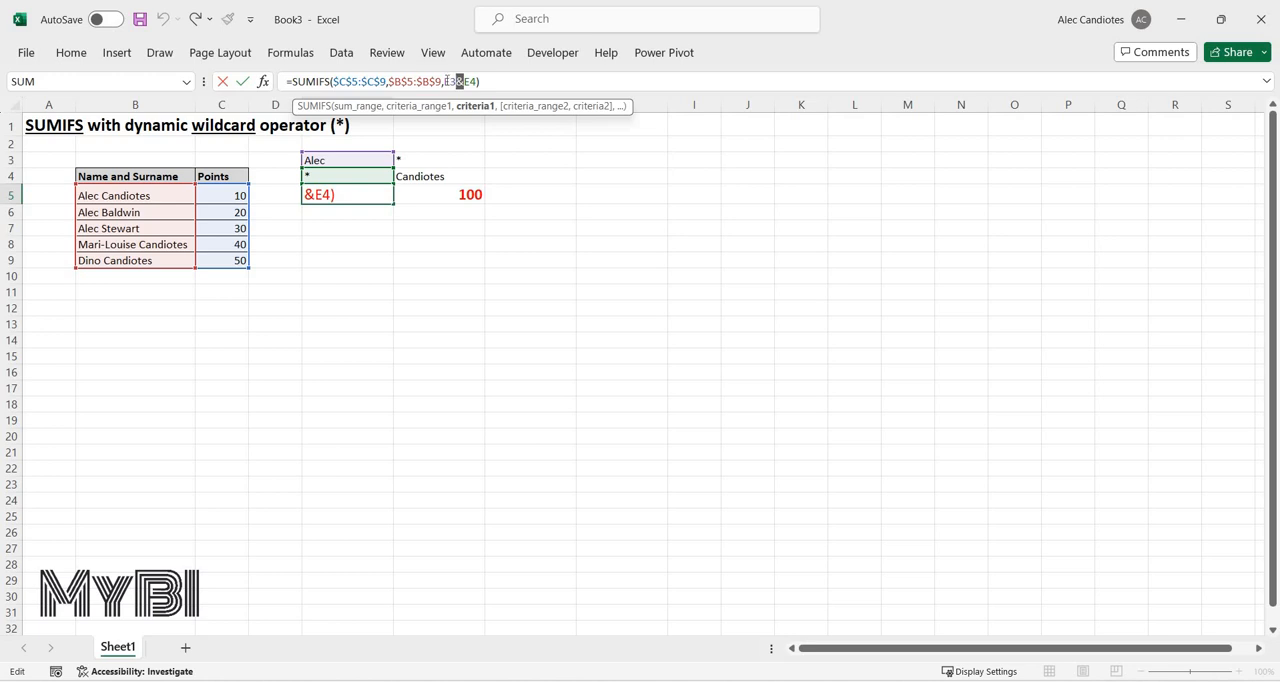
pyautogui.press('Left')
pyautogui.press('Delete')
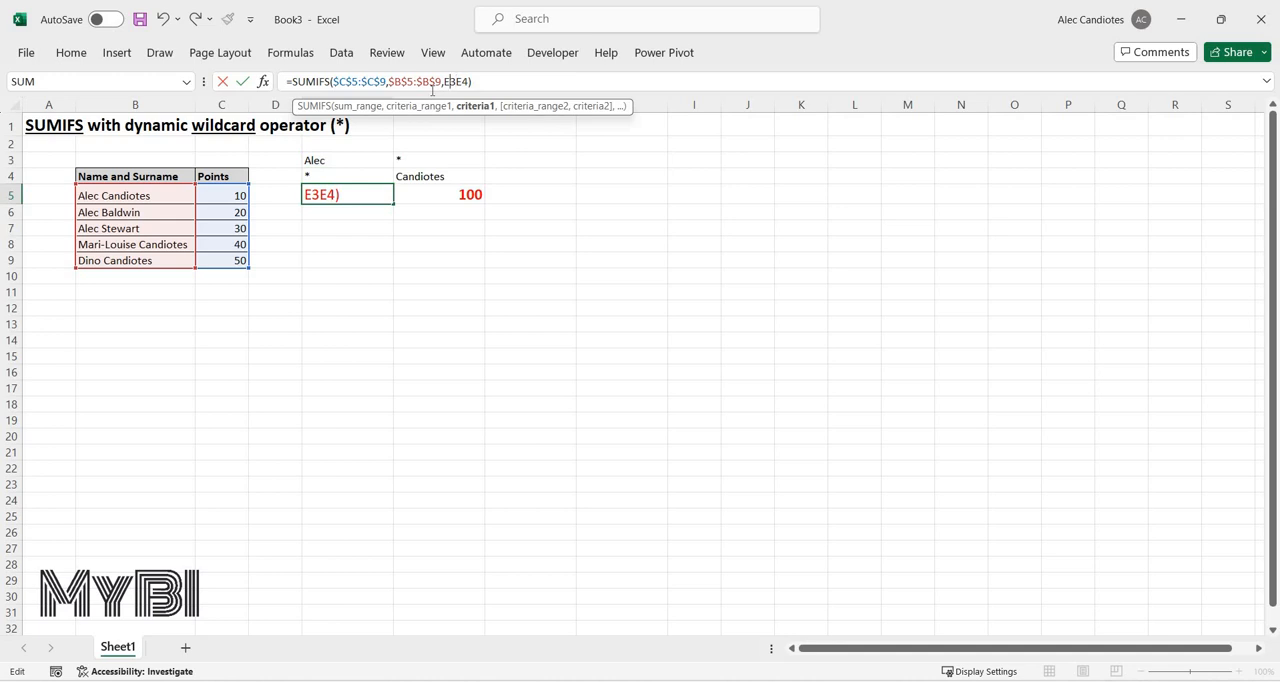
pyautogui.write(',')
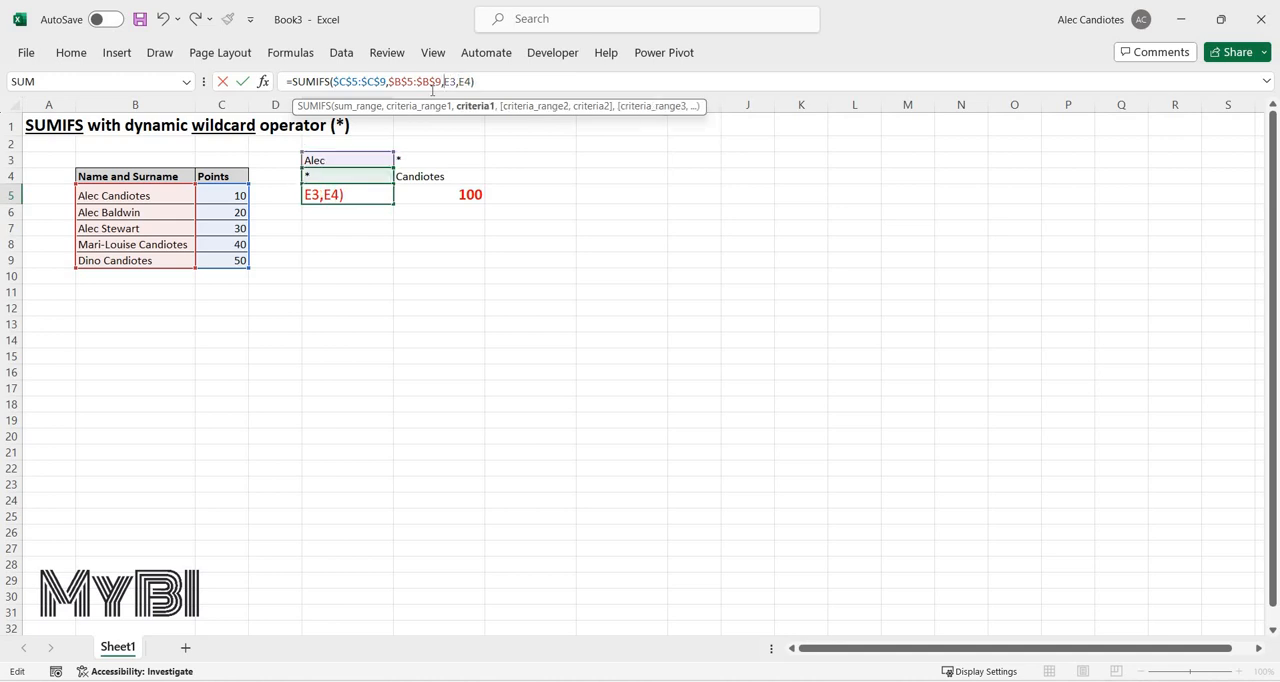
pyautogui.write('concat')
# Wrap the references E3,E4 in a CONCATENATE function as the criterion of the SUMIFS formula in E5.
pyautogui.press('Down')
pyautogui.press('Tab')
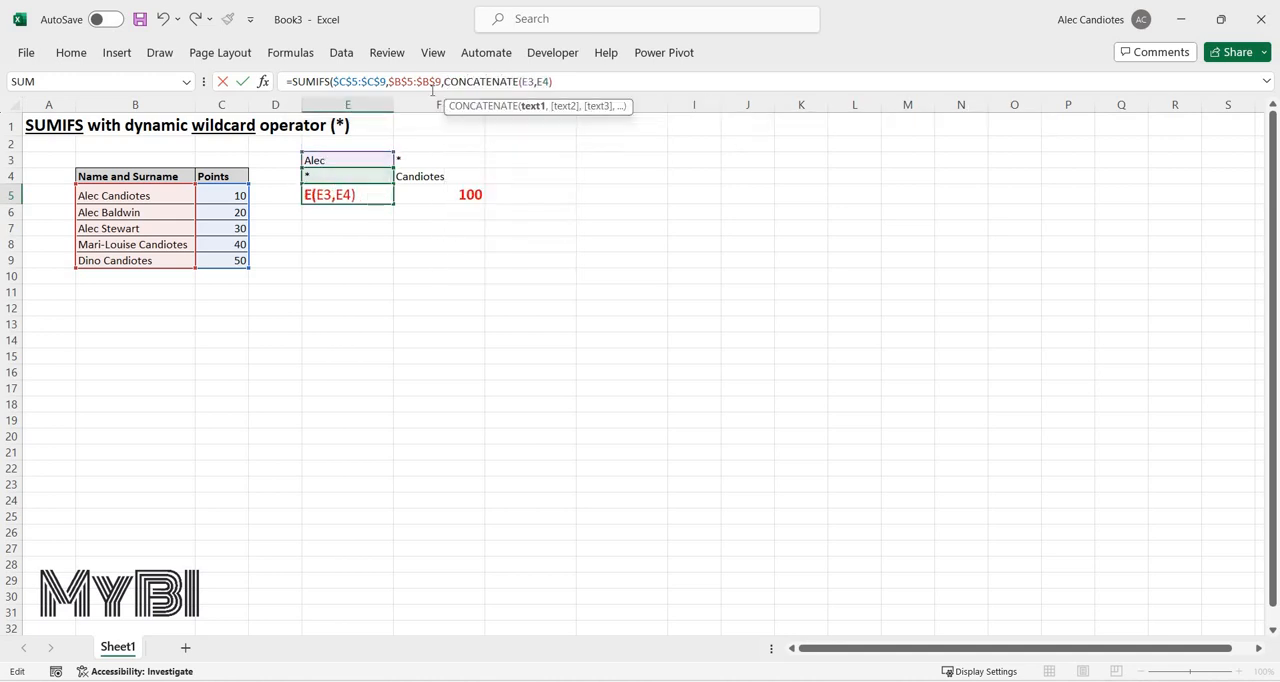
pyautogui.press('Right')
pyautogui.press('Right')
pyautogui.press('Right')
pyautogui.press('Return')
pyautogui.press('Up')
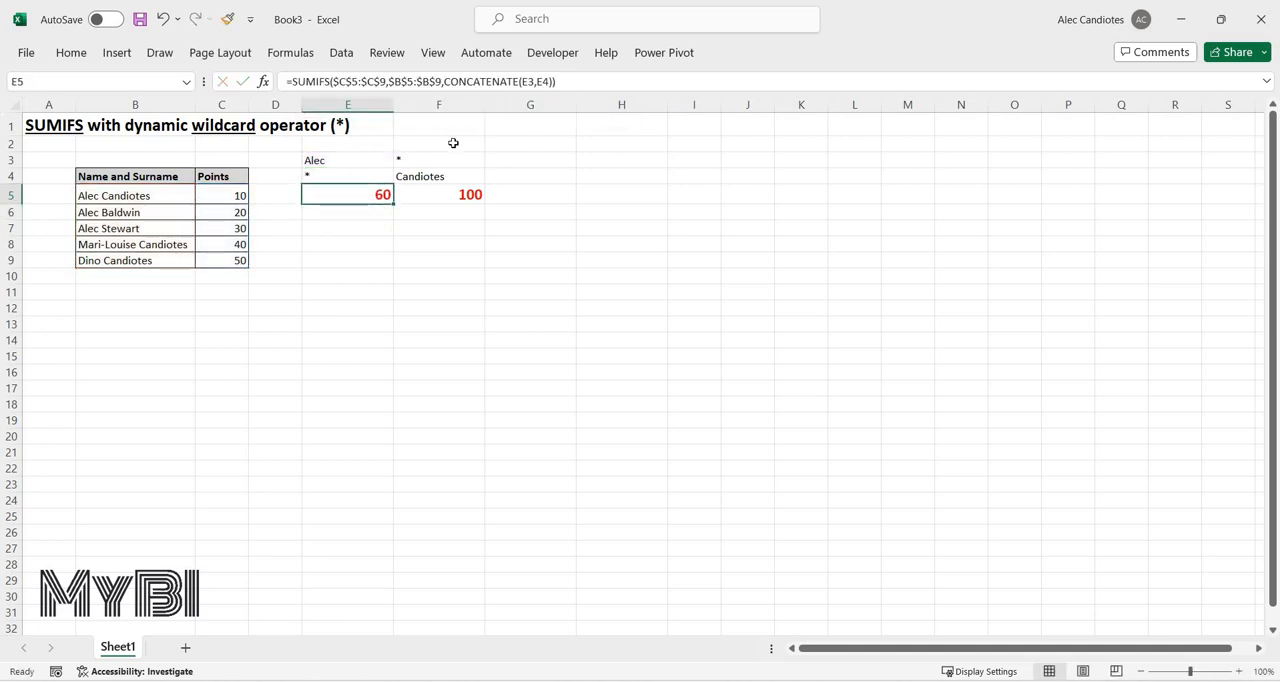
# Examine the ampersand joining F3 and F4 in the F5 formula, and compare the E3 criterion with the names in B5:B8.
pyautogui.press('Right')
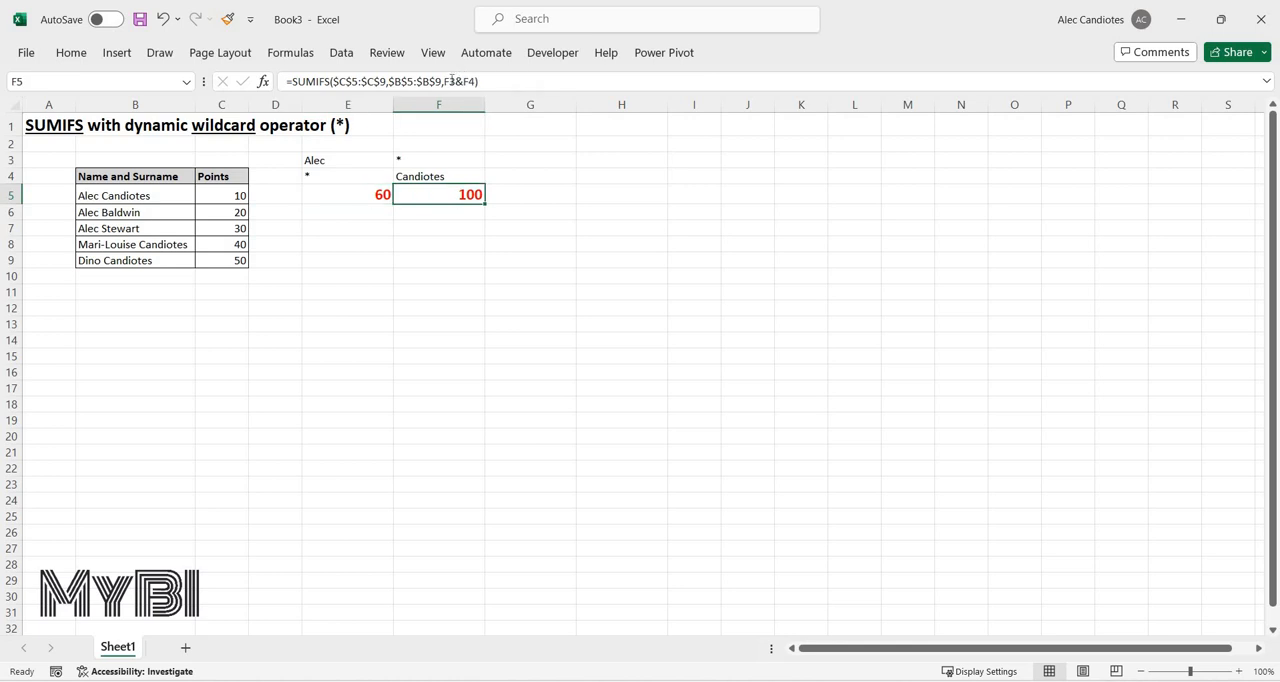
pyautogui.click(465, 81)
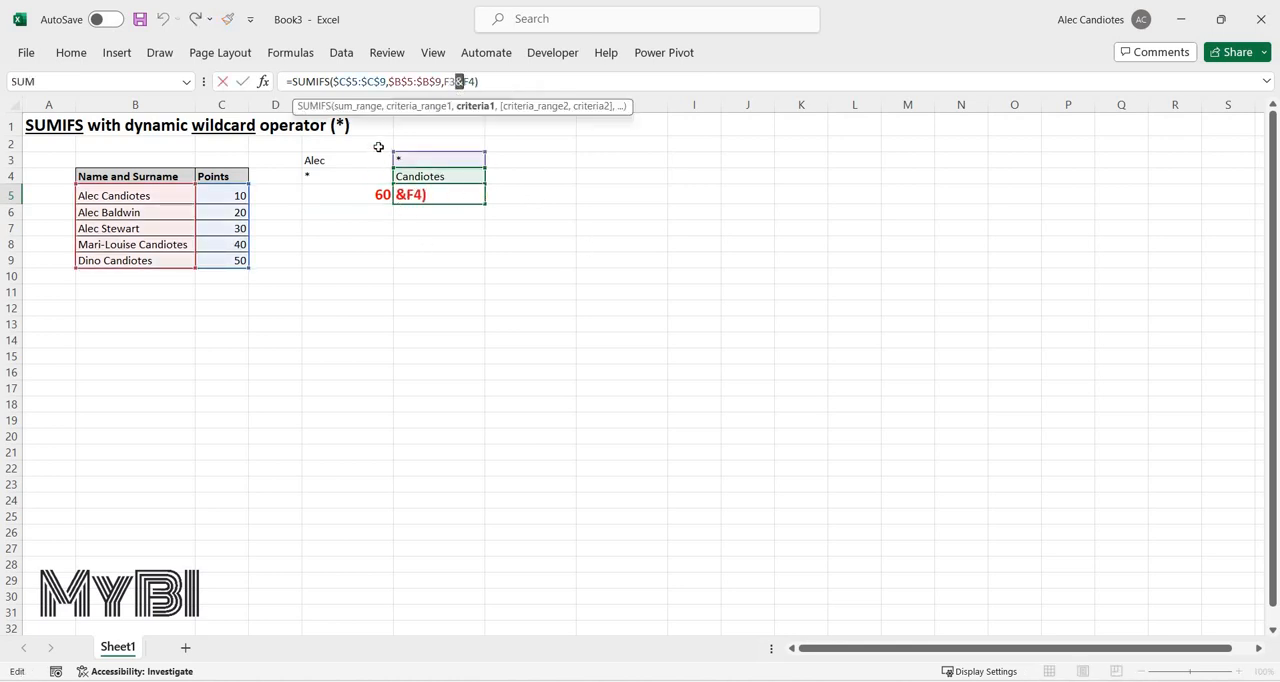
pyautogui.press('Escape')
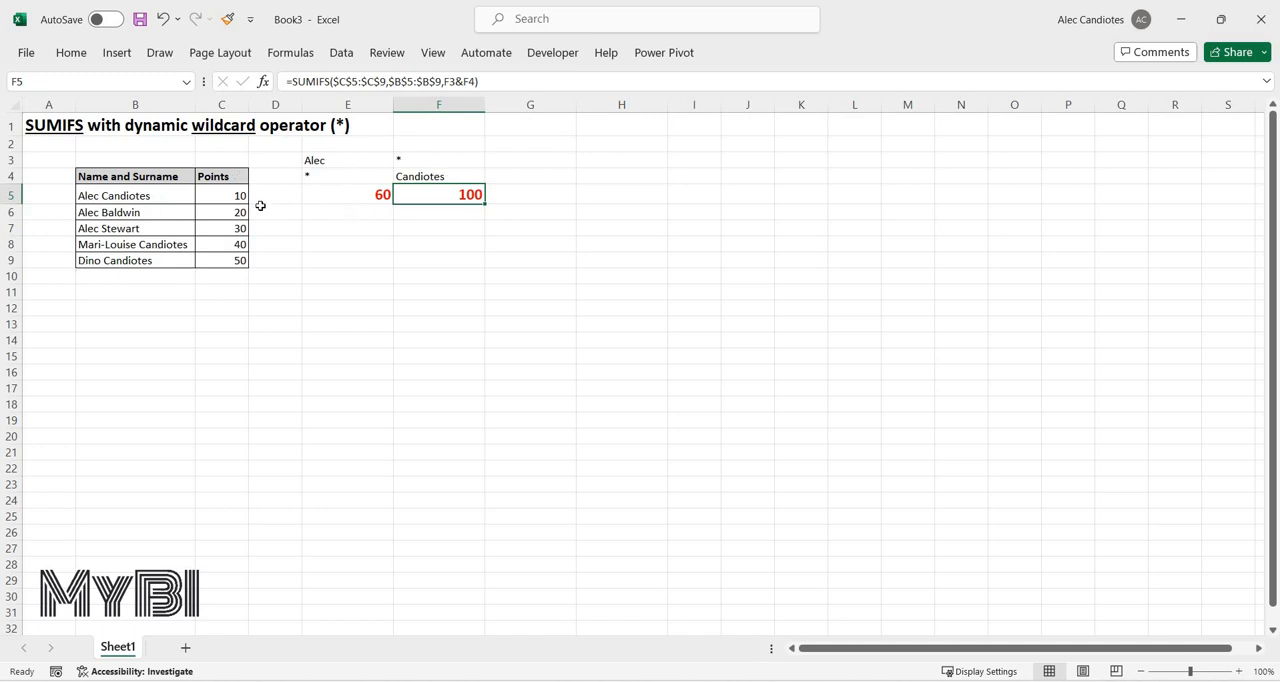
pyautogui.click(340, 161)
pyautogui.moveTo(110, 196); pyautogui.dragTo(110, 244)
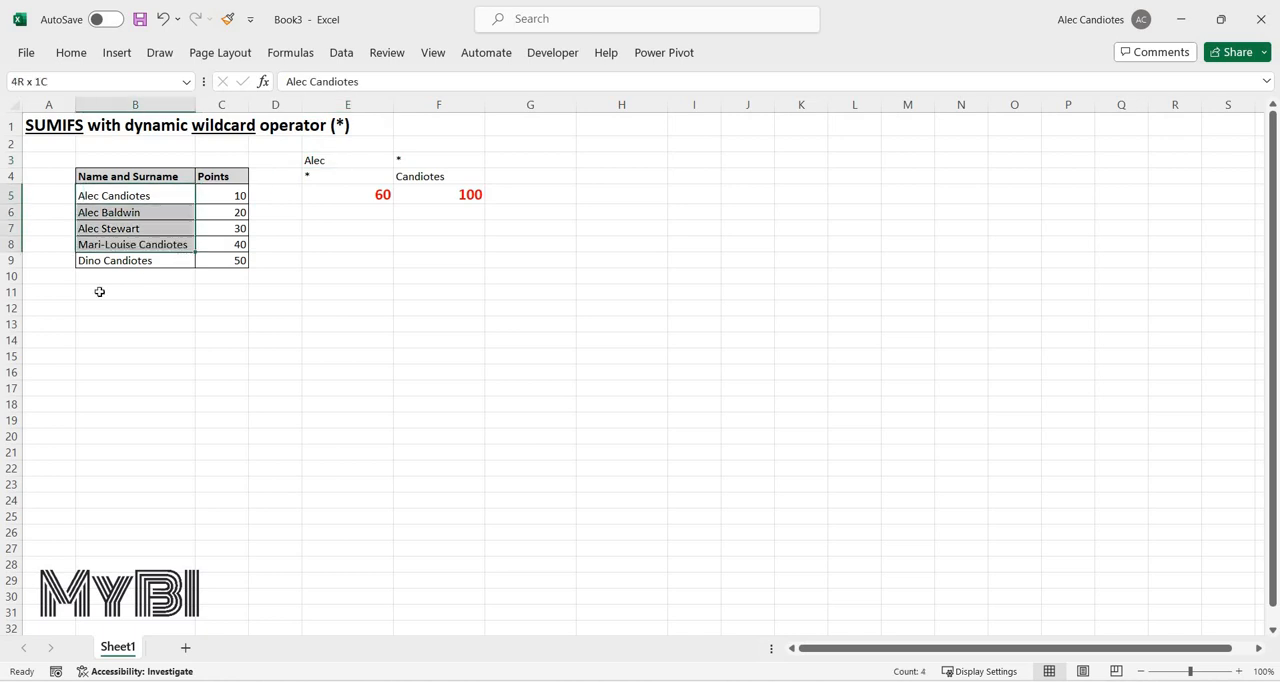